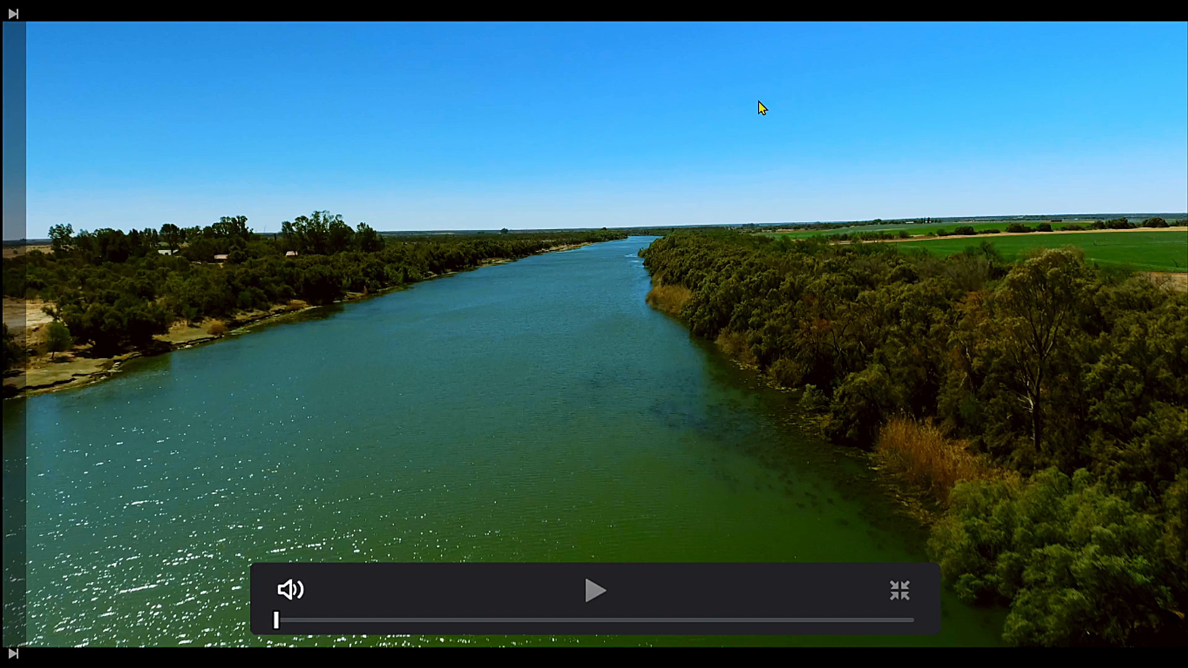
- Play the sky timelapse on track V1 full screen with track V2 disabled, and re-enable V2
key("Escape")
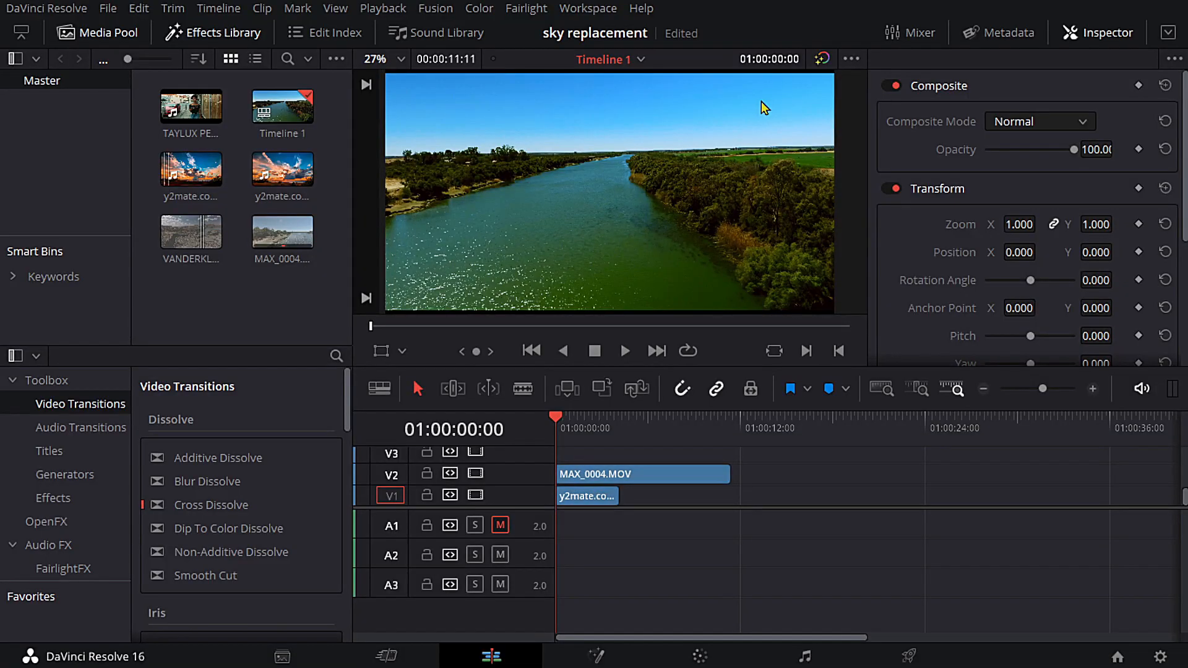
left_click(594, 476)
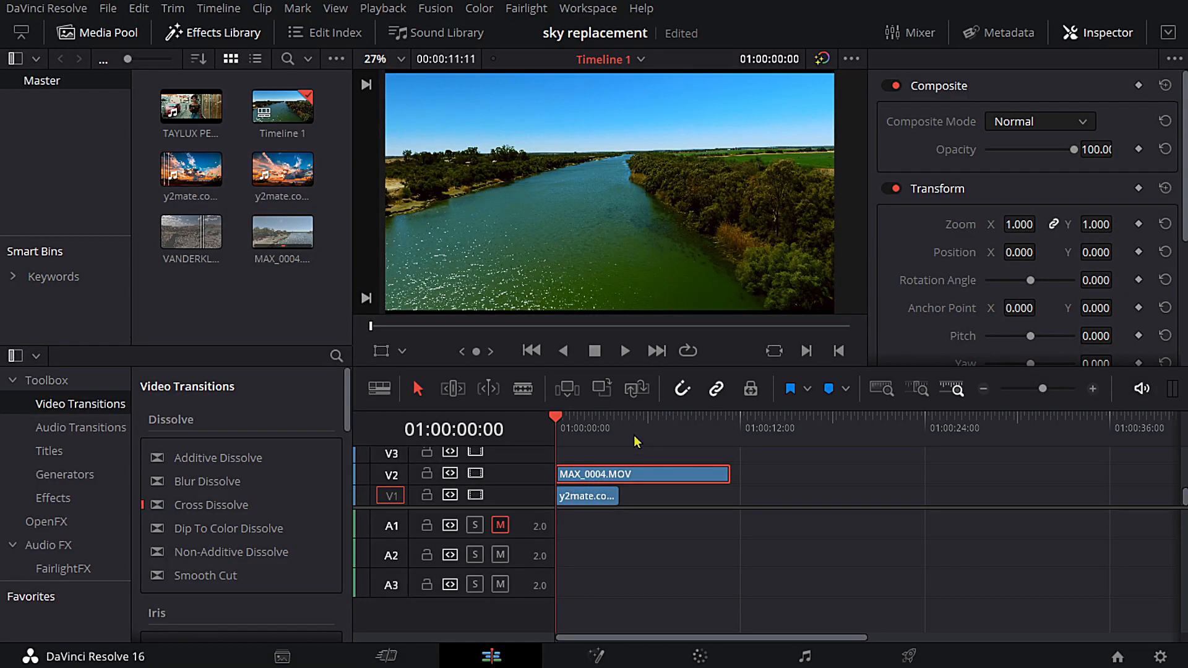
left_click(475, 474)
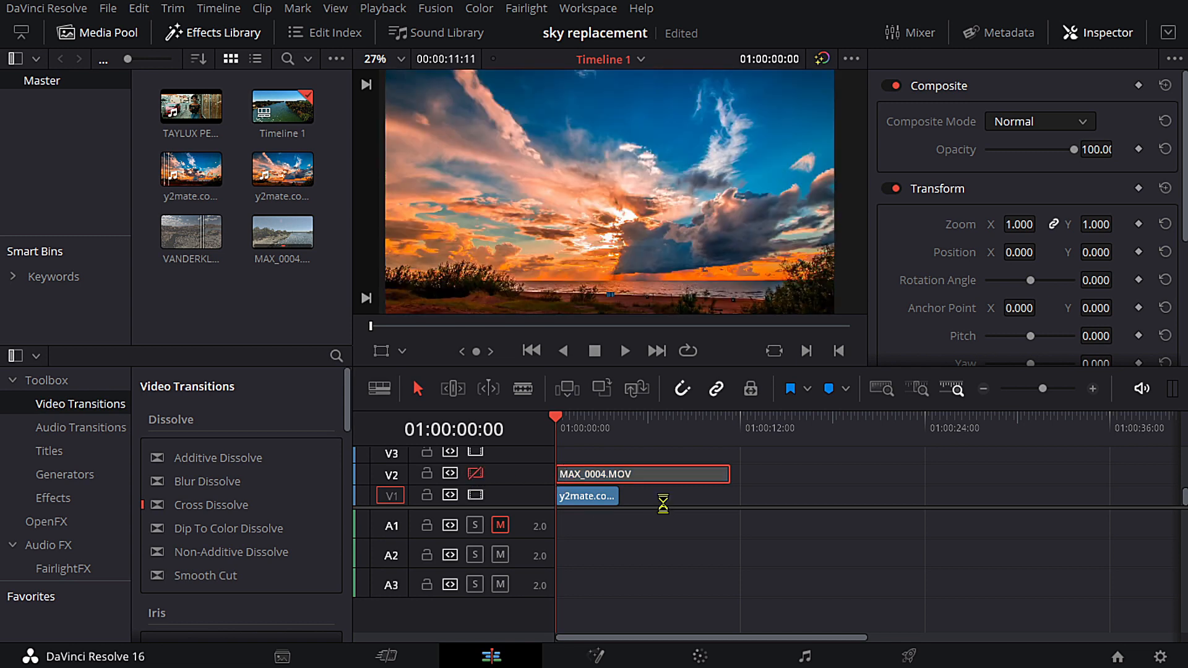
key("ctrl+f")
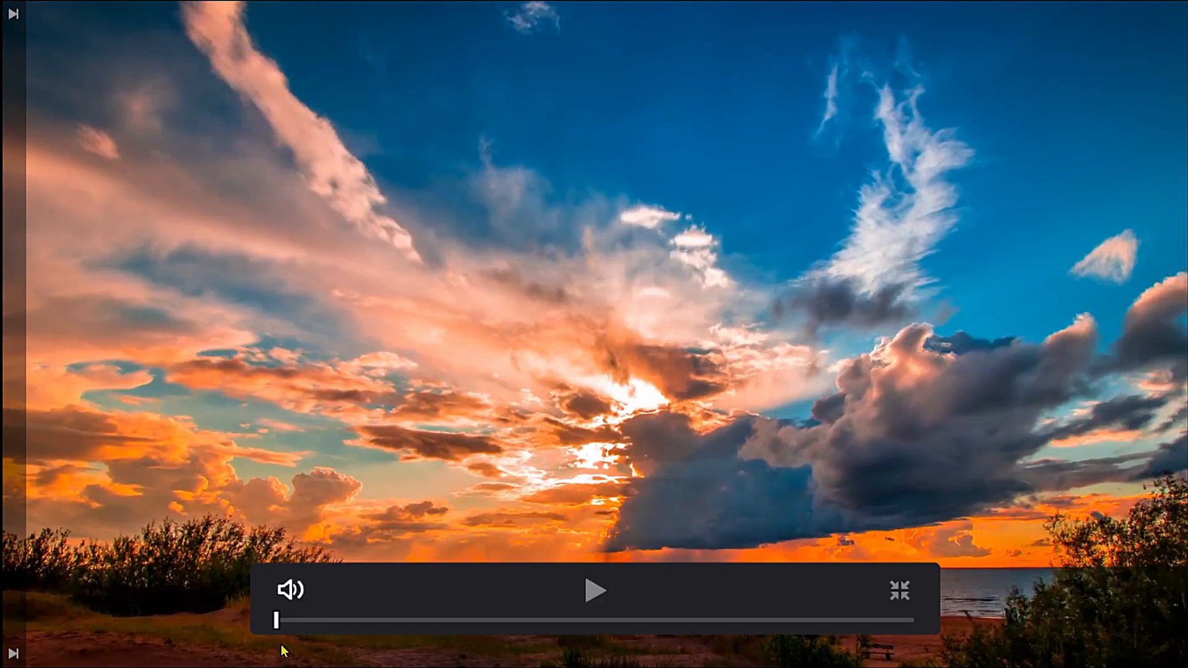
left_click(593, 592)
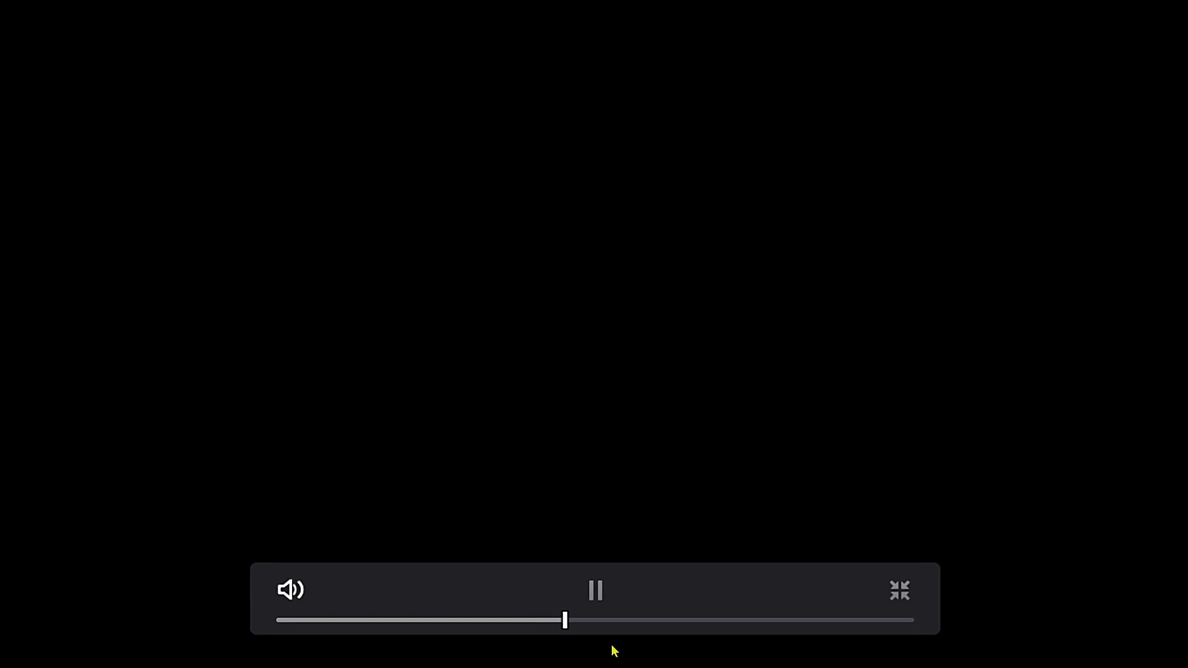
left_click(895, 591)
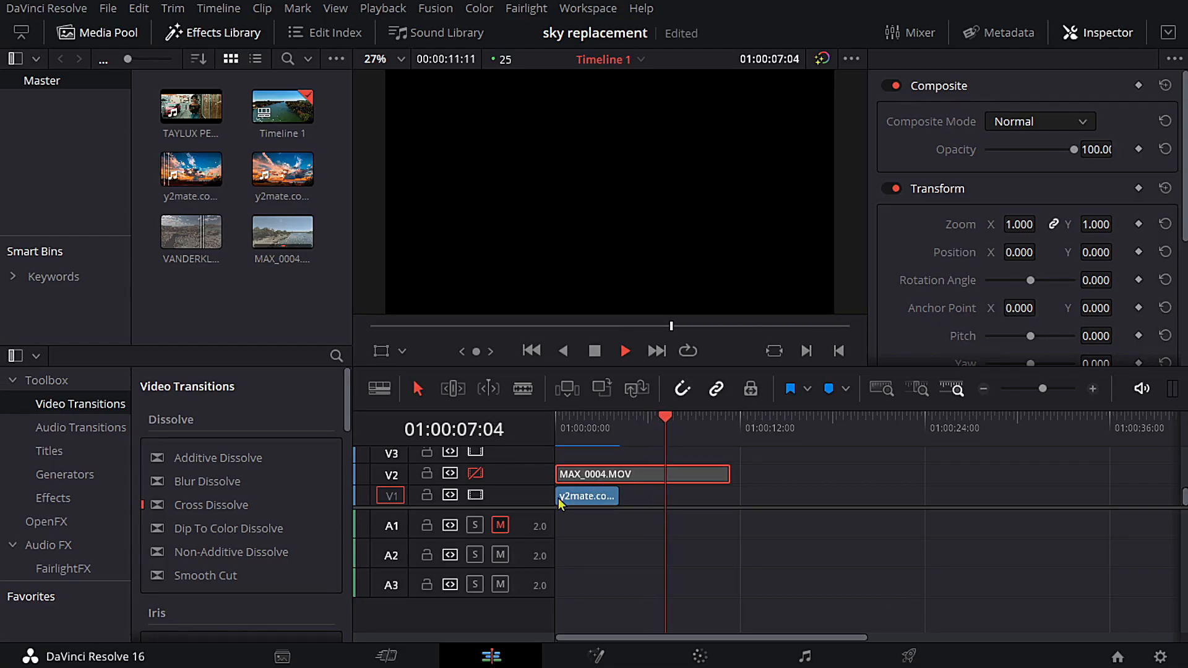
key("space")
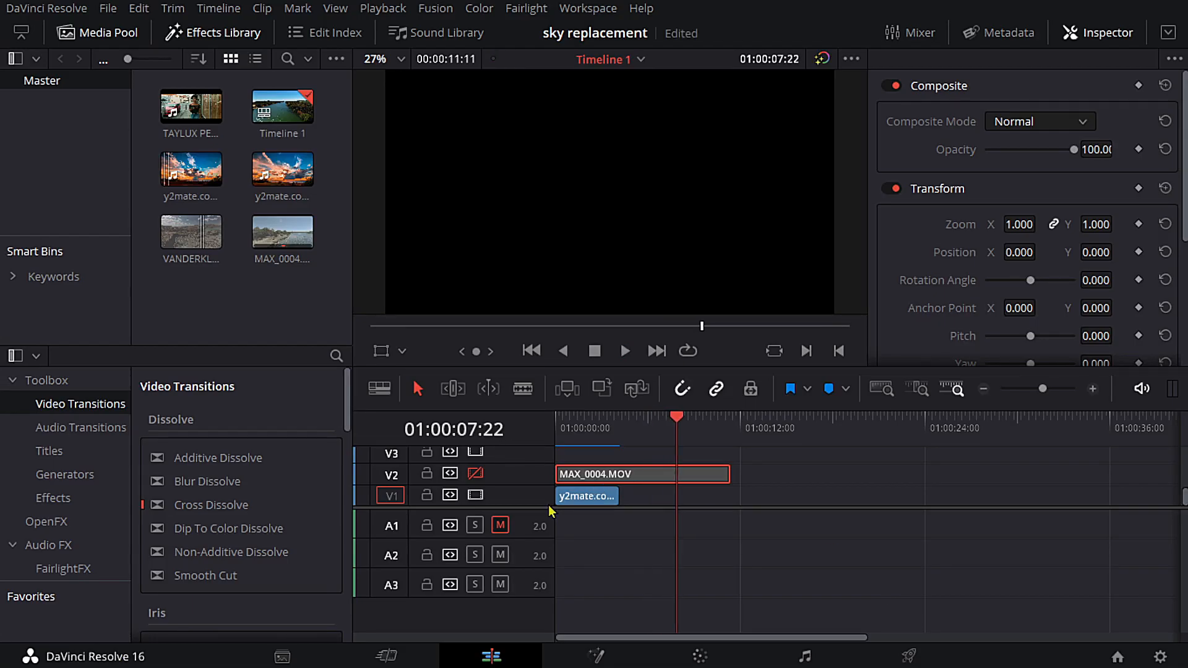
left_click(480, 474)
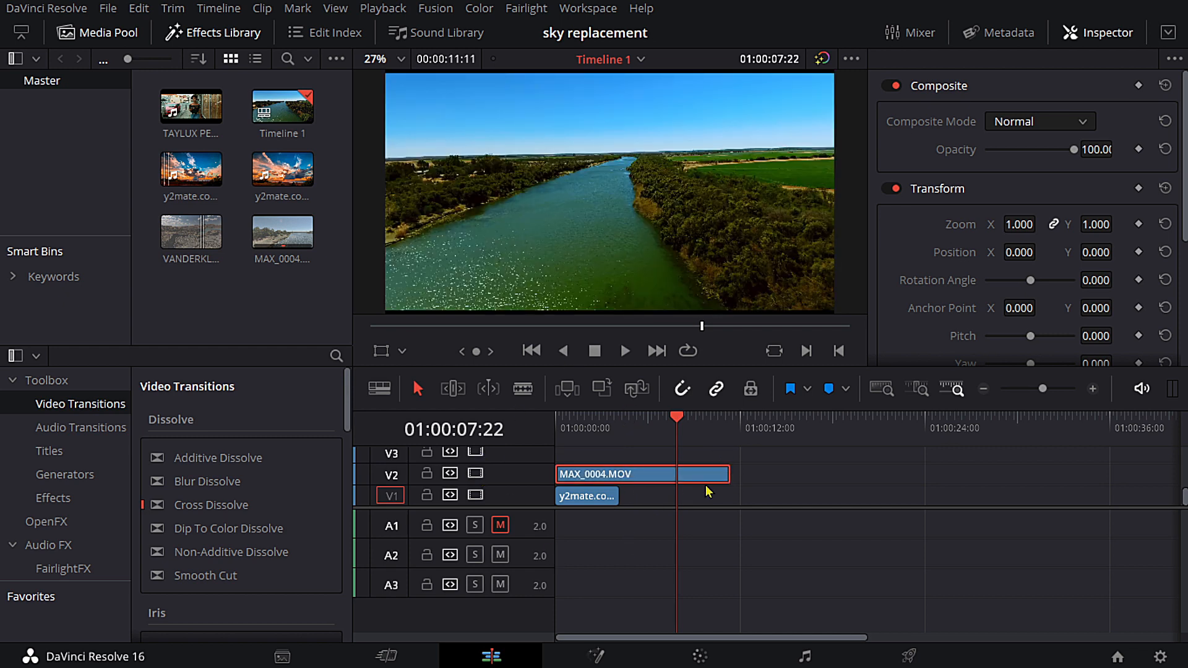
- Trim the end of the MAX_0004.MOV clip to match the sky clip beneath it, and return the playhead to the start
left_click_drag(723, 473, 619, 474)
left_click_drag(603, 426, 559, 435)
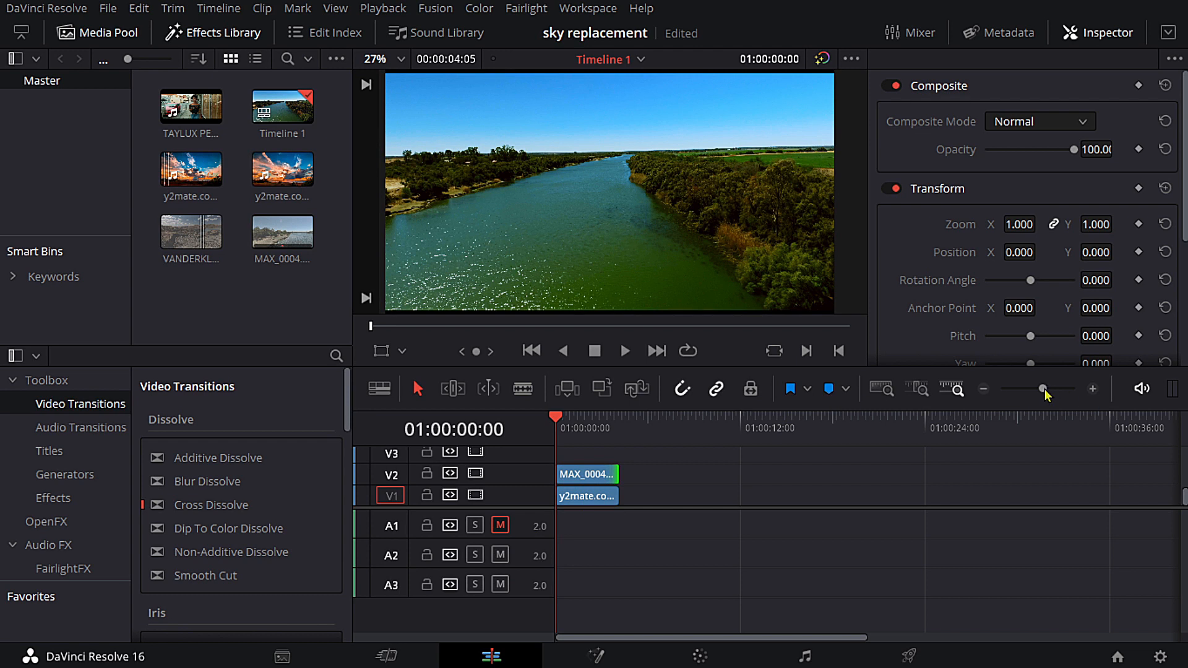
left_click_drag(1043, 388, 1052, 389)
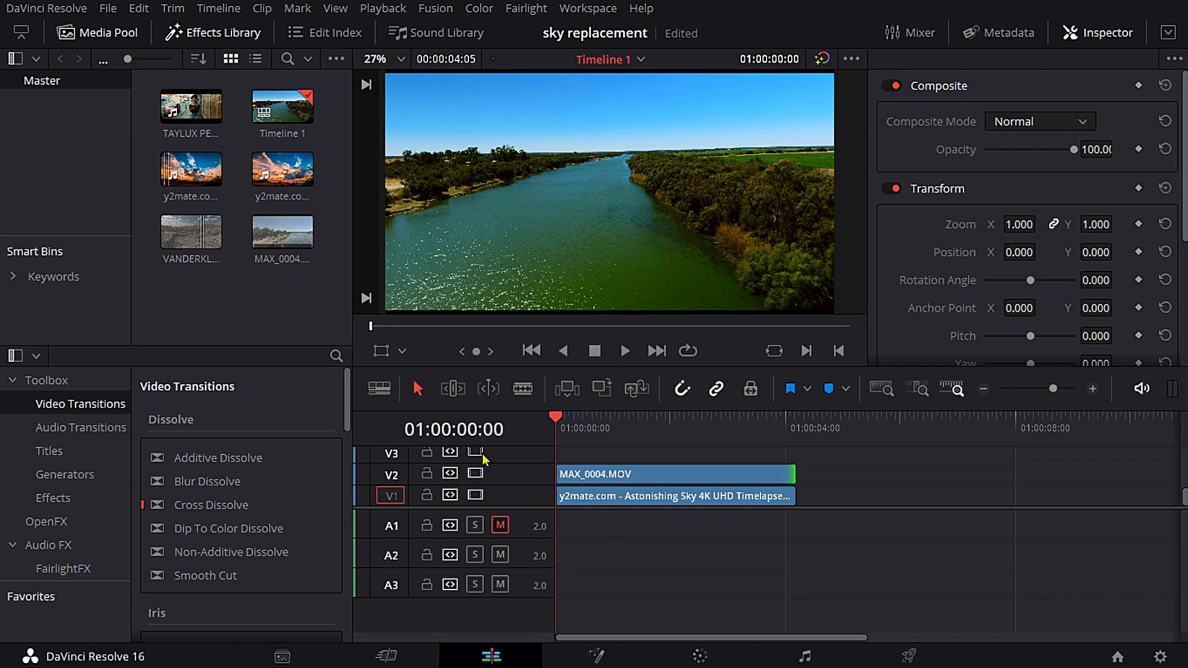
- Compare the river and sky clips by toggling video track V2 off and on, and save the project
left_click(476, 474)
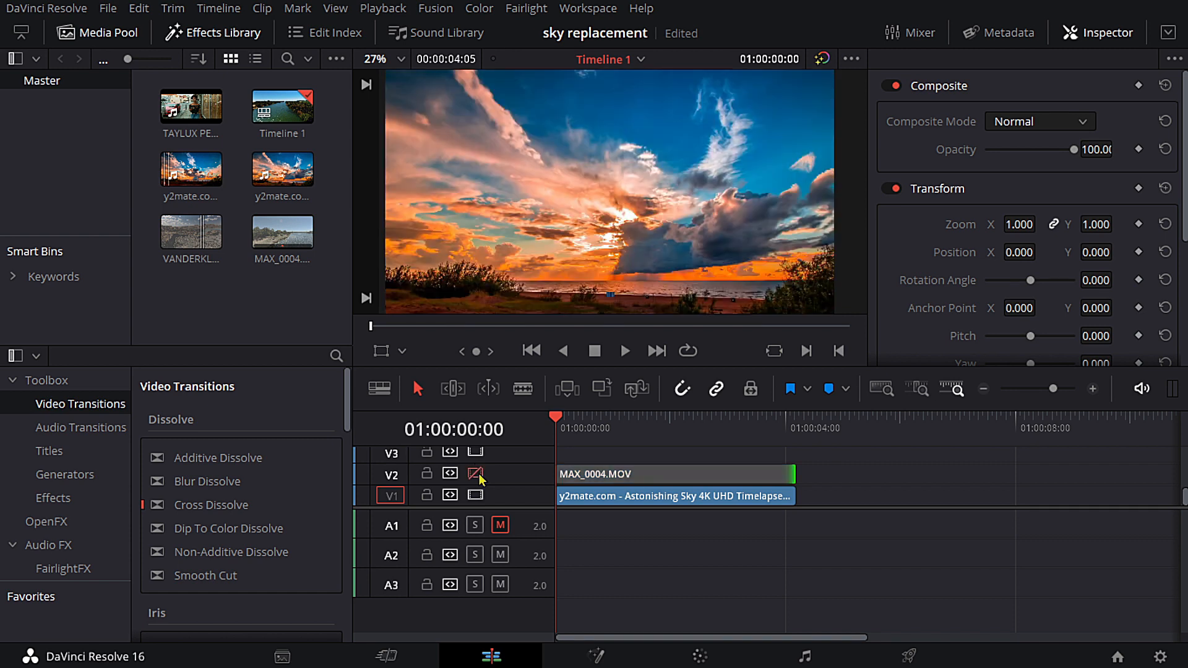
left_click(476, 474)
left_click(677, 480)
key("ctrl+s")
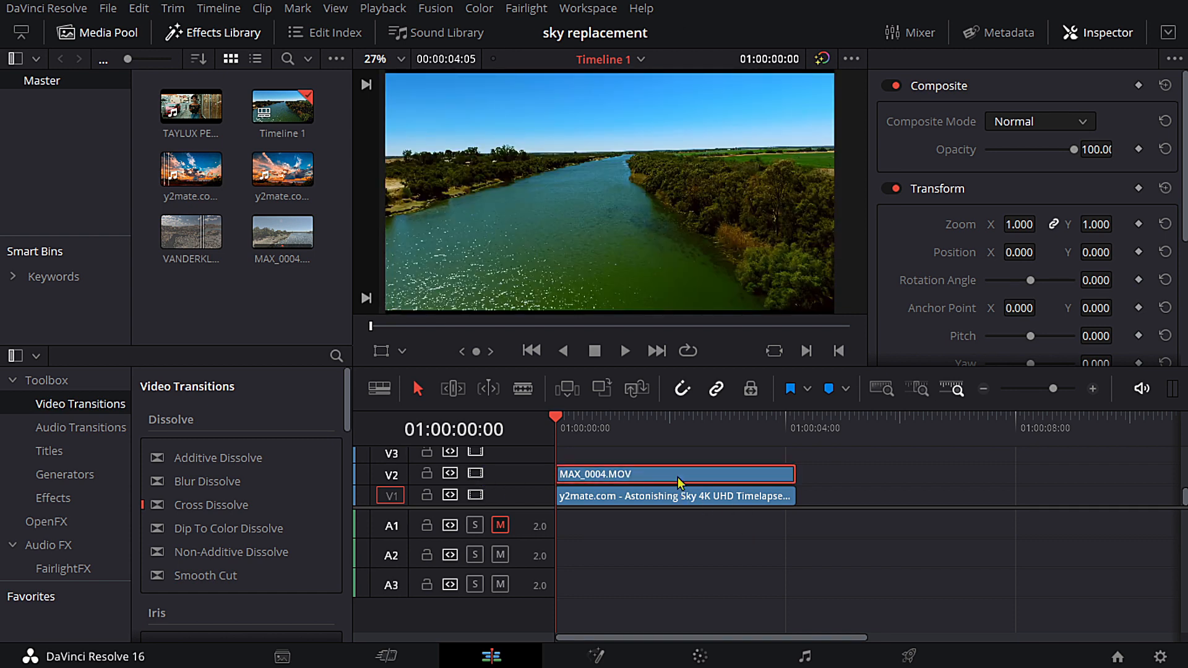
- Open the MAX_0004.MOV river clip on the Color page
left_click(654, 501)
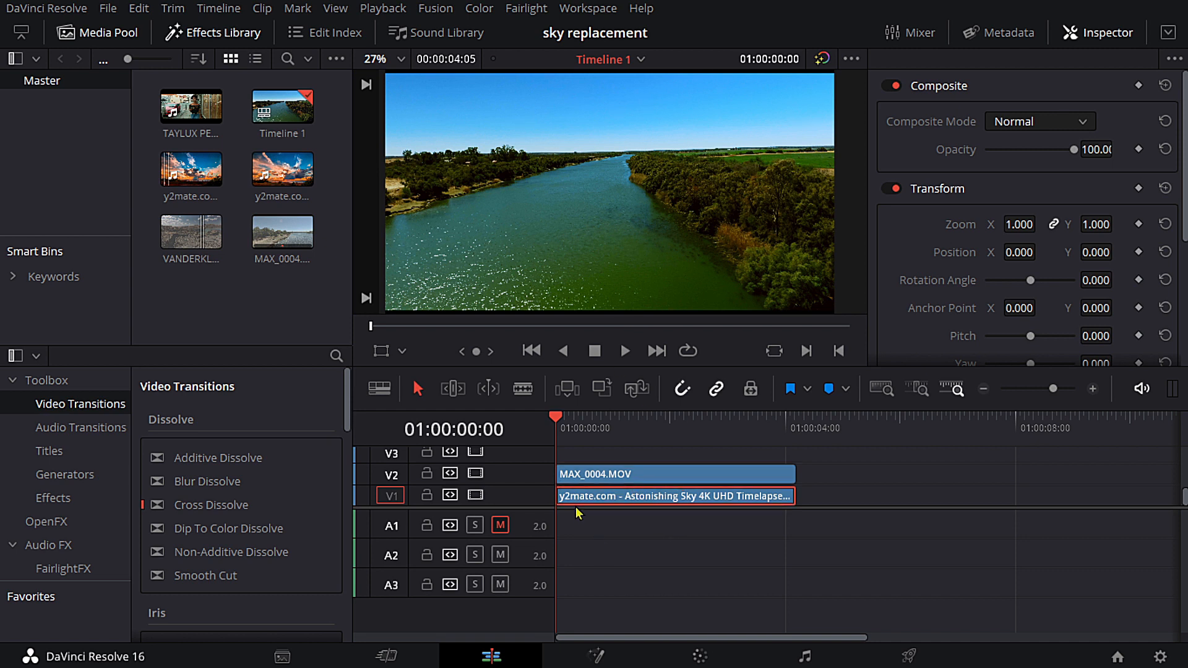
left_click(591, 476)
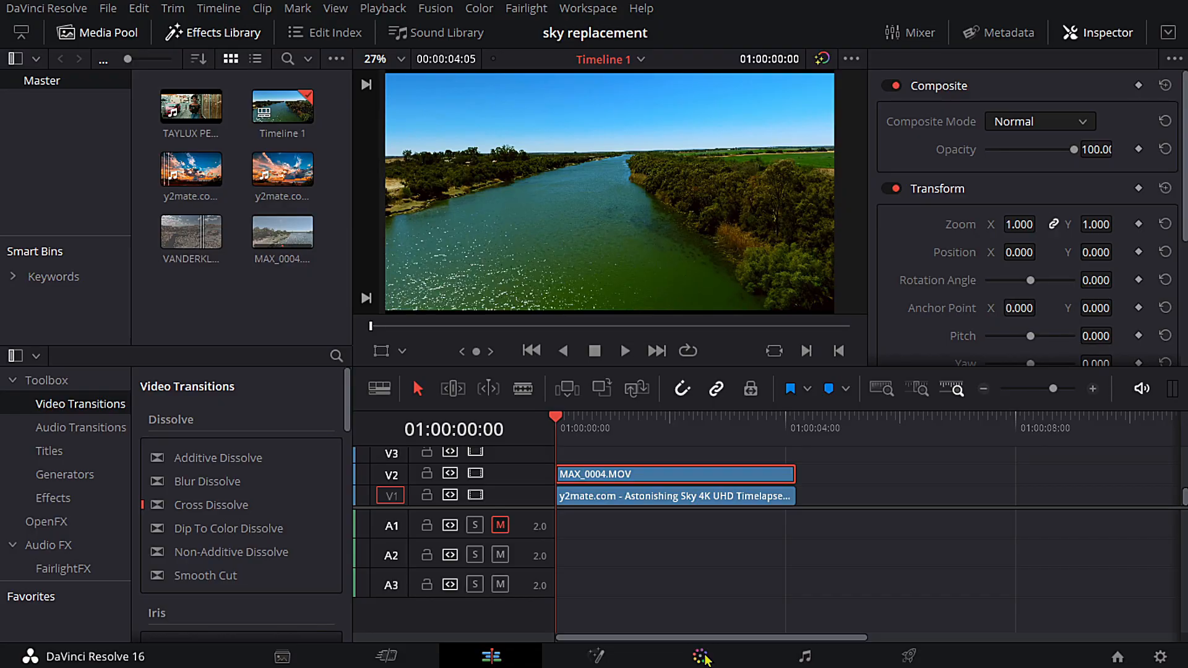
left_click(701, 656)
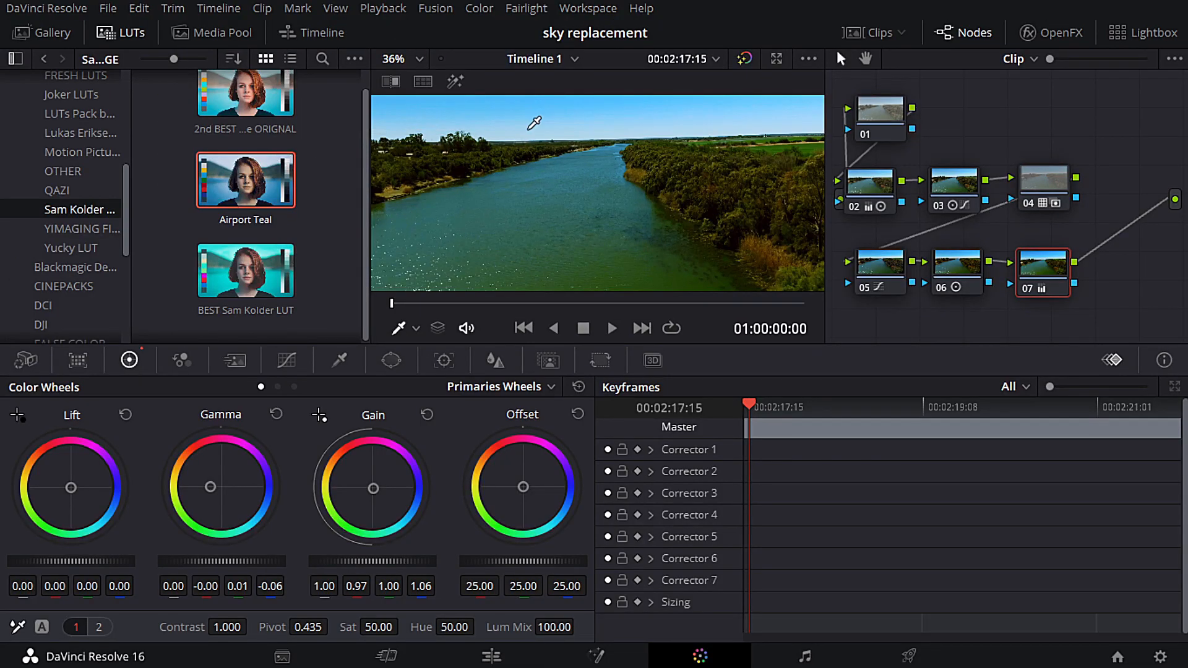
scroll(498, 224, "up", 4)
scroll(498, 224, "down", 7)
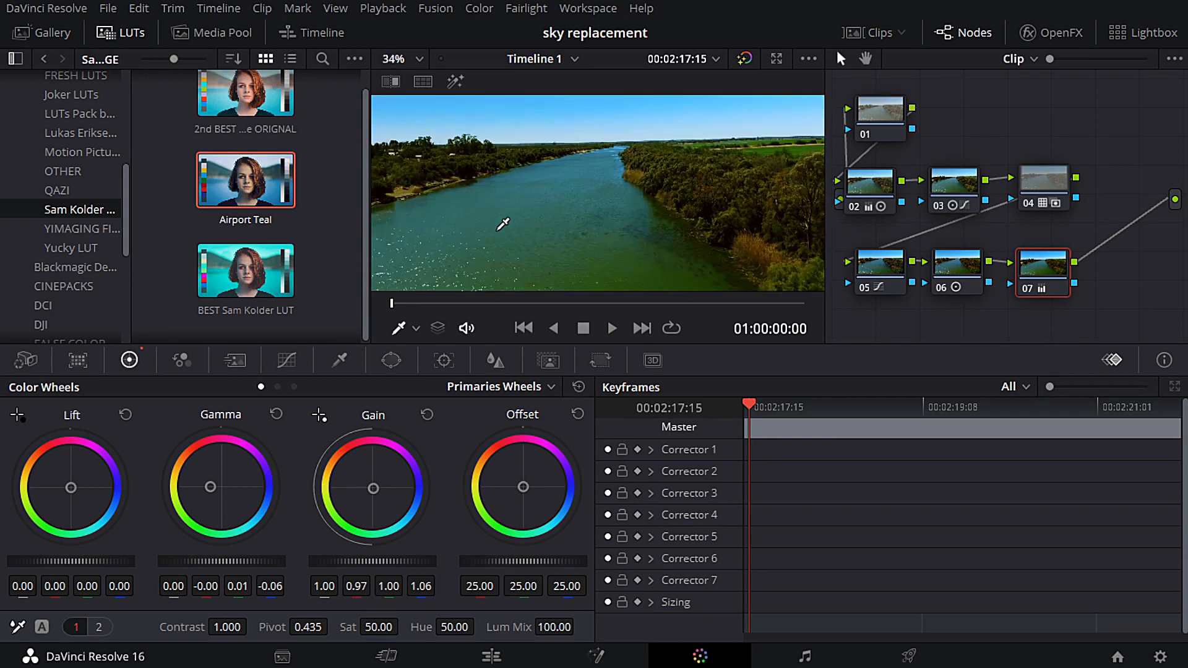
scroll(498, 229, "up", 4)
scroll(502, 224, "down", 2)
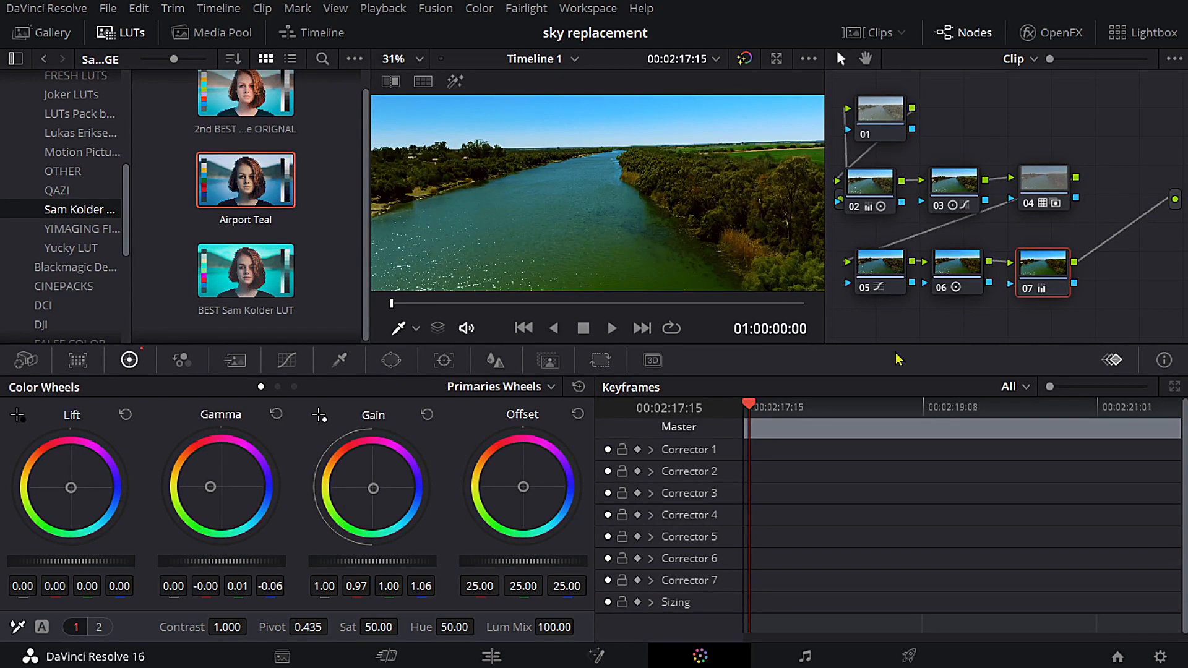
scroll(611, 206, "up", 6)
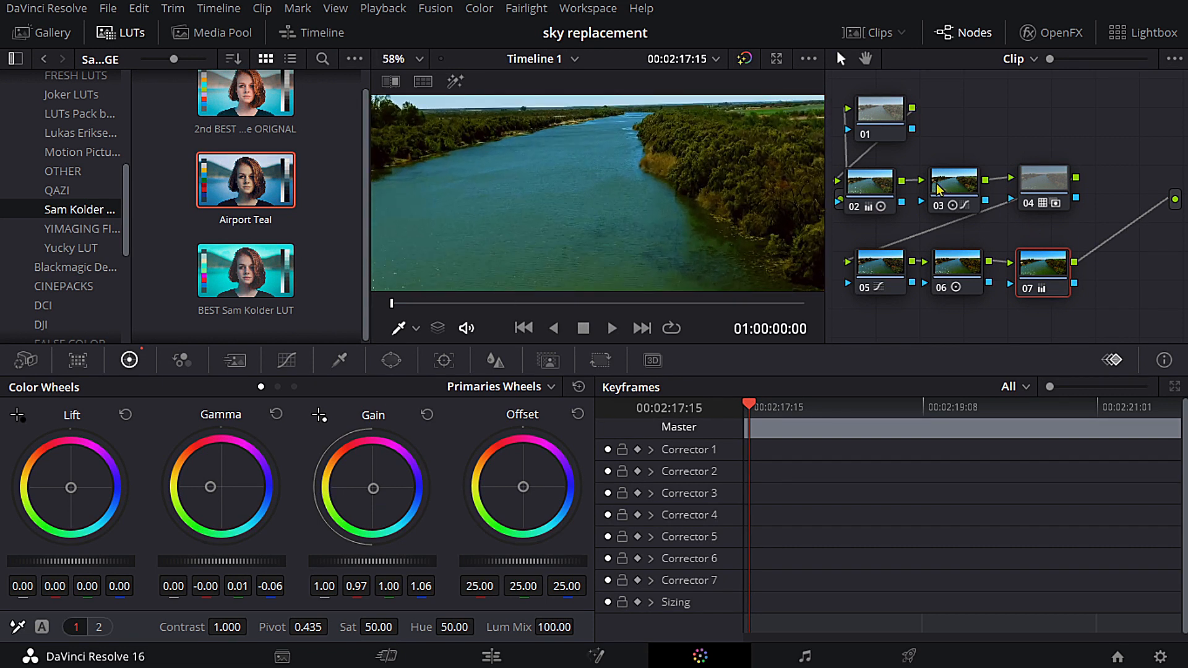
- Rearrange nodes 02 to 07 into tighter rows to free space at the lower end of the node graph
left_click_drag(880, 196, 964, 178)
left_click_drag(1060, 196, 1059, 179)
left_click_drag(895, 267, 899, 233)
left_click_drag(955, 280, 953, 242)
left_click_drag(1050, 289, 1034, 254)
- Add a serial node after node 07 and place it below node 05
right_click(1027, 241)
mouse_move(1077, 328)
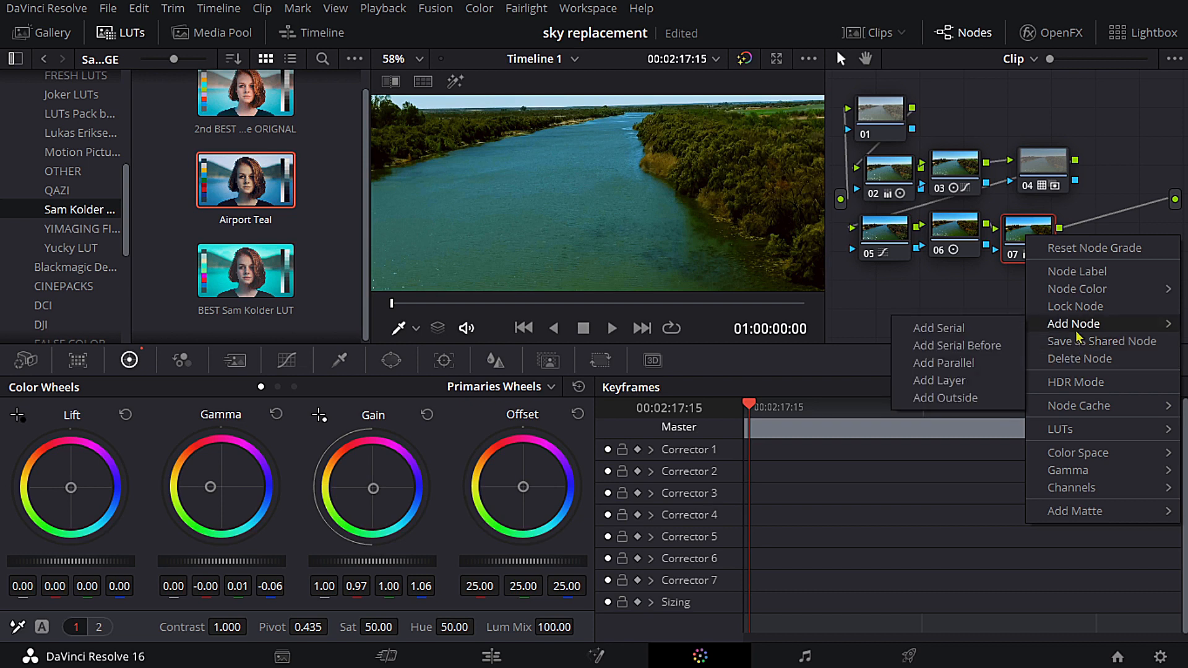
left_click(1013, 332)
left_click_drag(1114, 232, 886, 293)
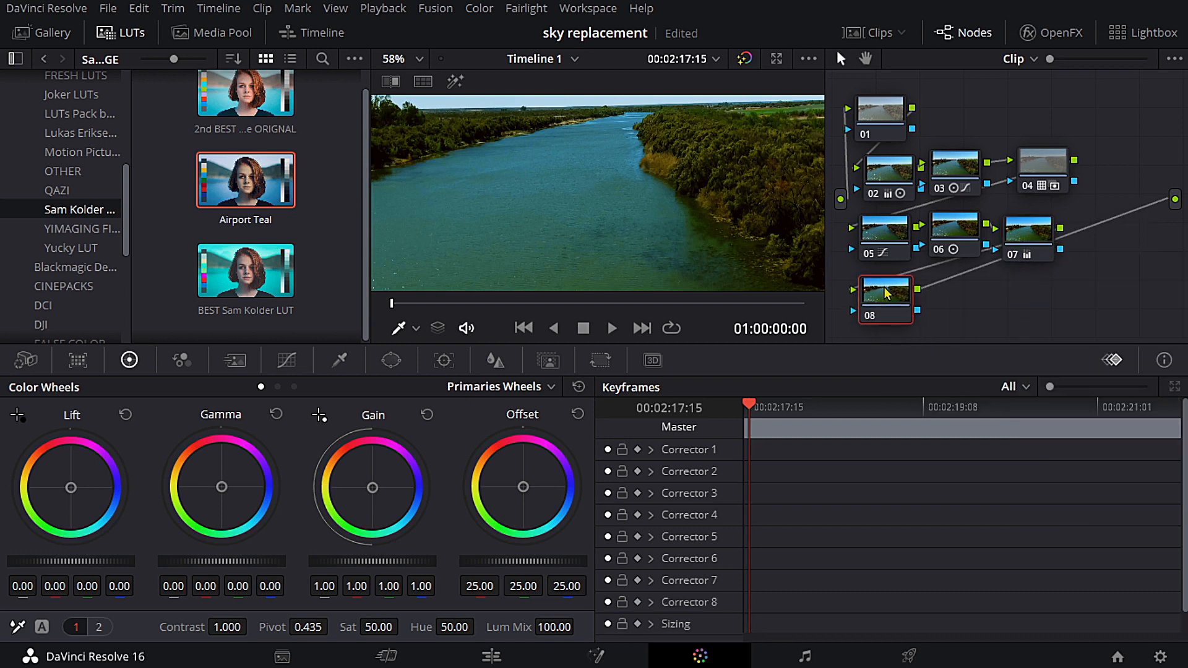
- Add an alpha output to the node graph and connect it to node 08's alpha connector
right_click(1113, 315)
left_click(1086, 295)
right_click(1086, 294)
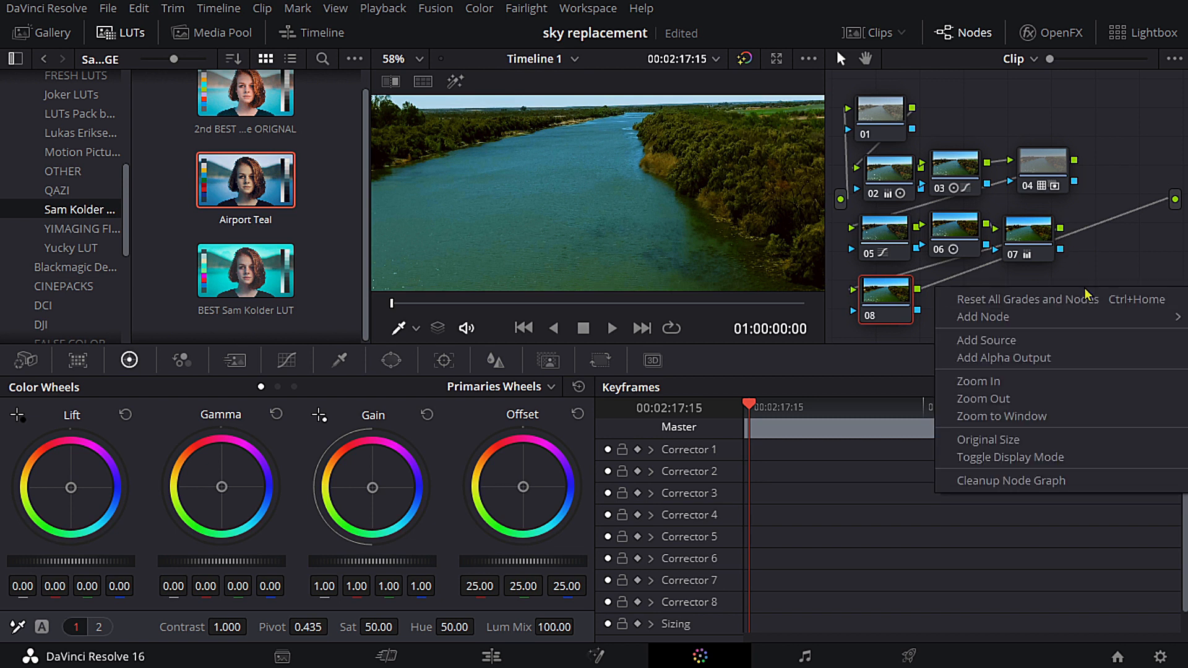
left_click(1015, 358)
left_click_drag(1174, 232, 921, 316)
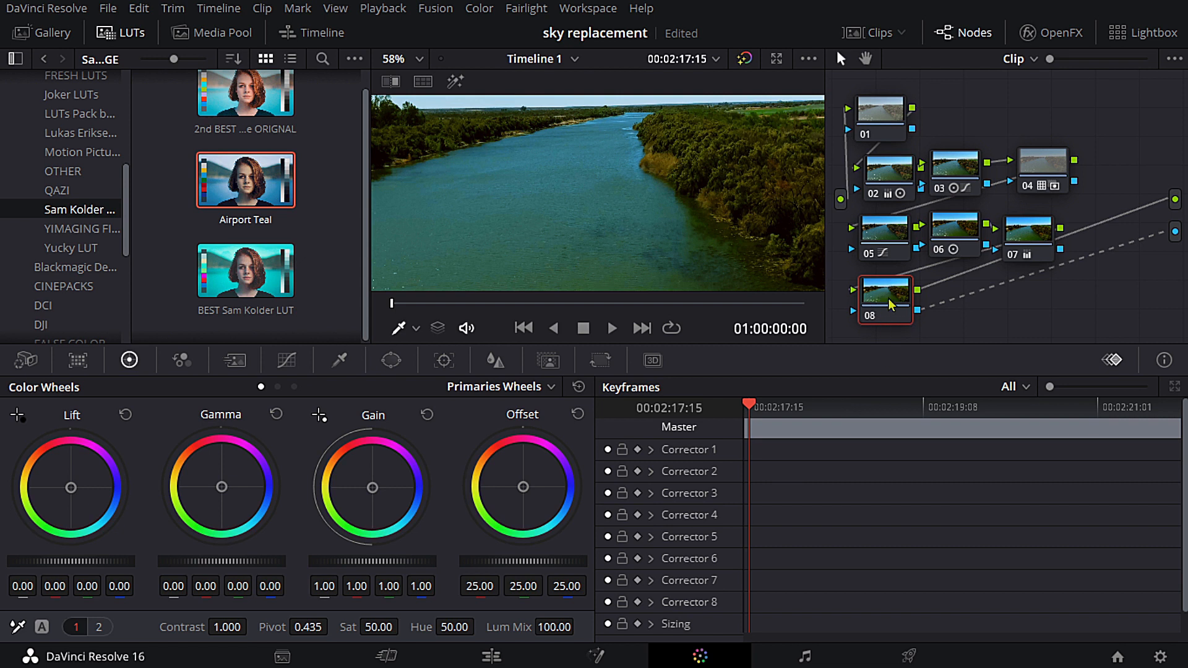
- Activate a freehand curve window on node 08
scroll(649, 190, "down", 5)
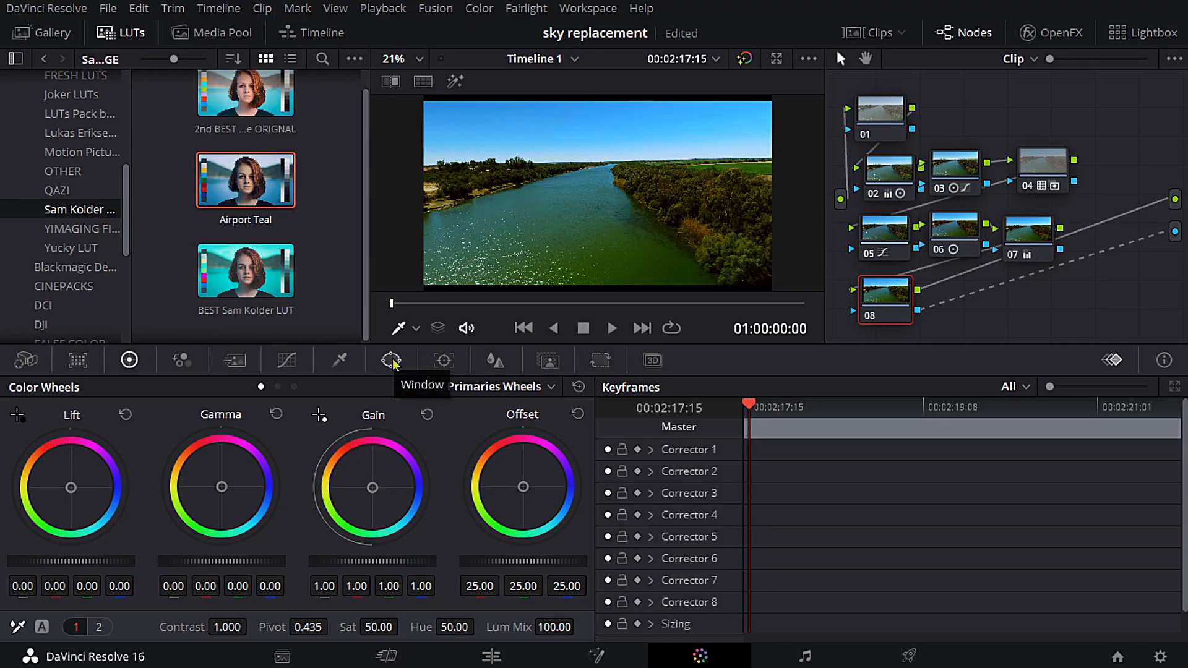
left_click(391, 360)
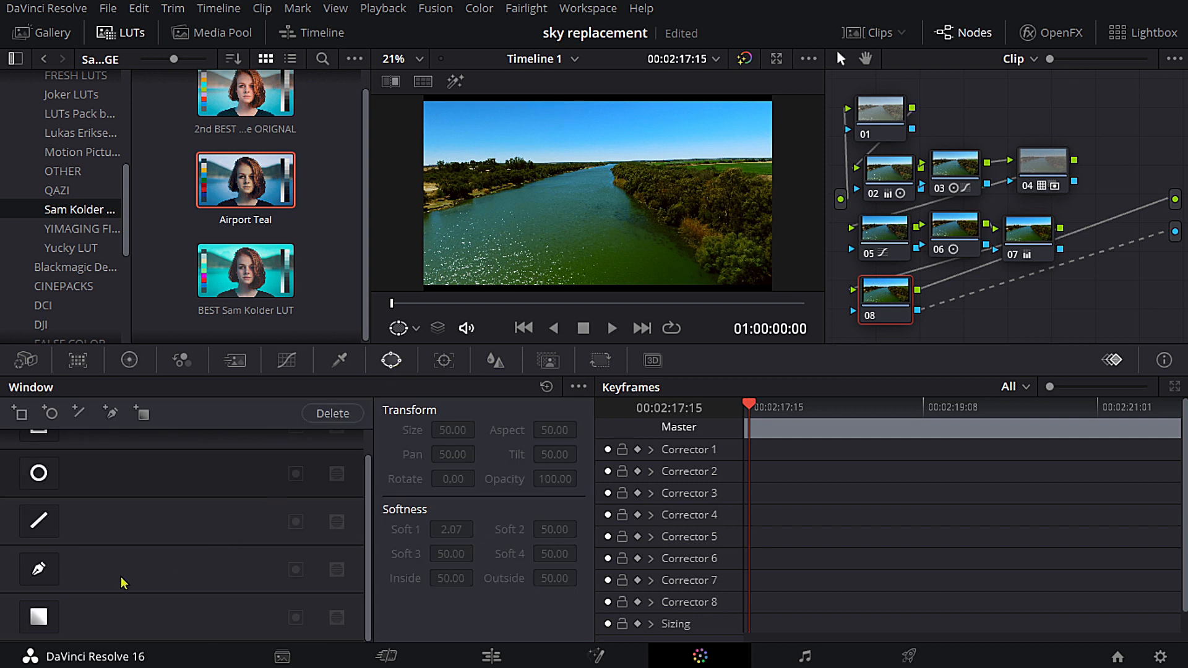
left_click(39, 569)
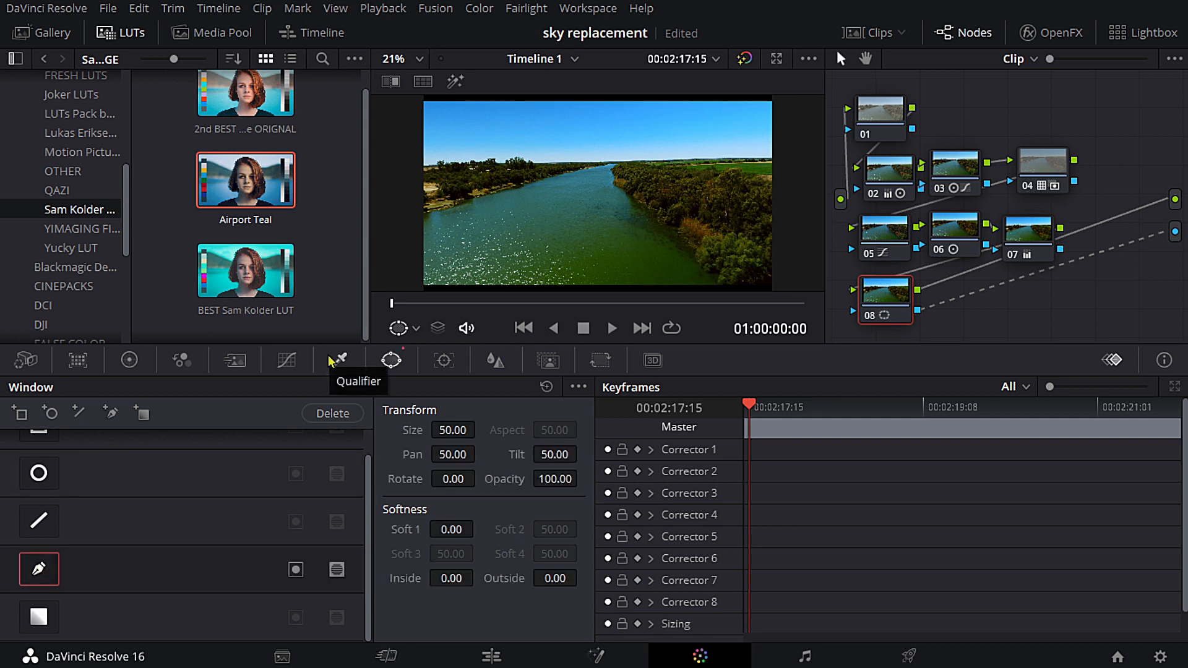
- Inspect the river clip's whole frame in the enlarged viewer, and restore the normal layout
key("alt+f")
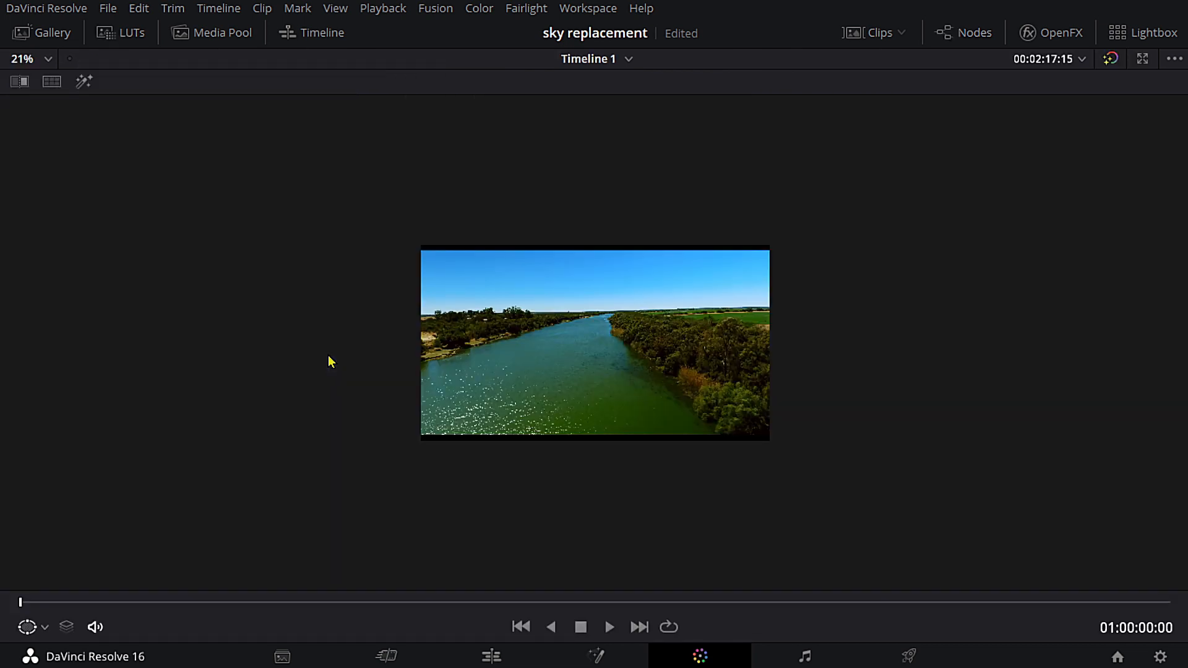
scroll(644, 386, "up", 6)
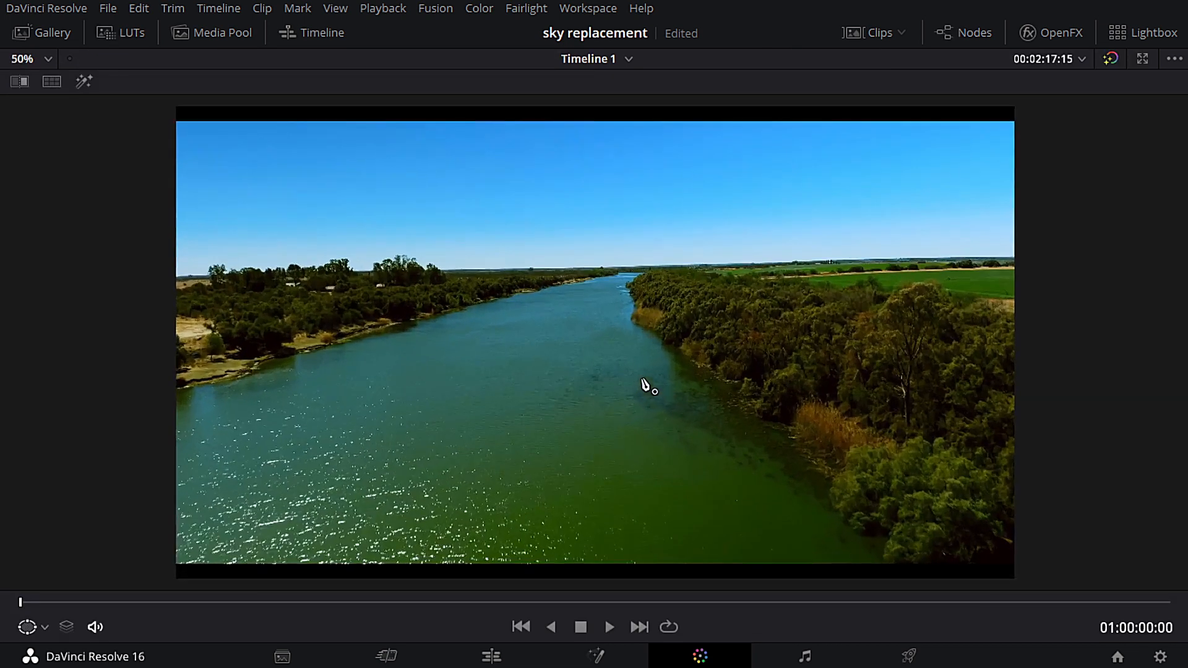
scroll(644, 386, "down", 3)
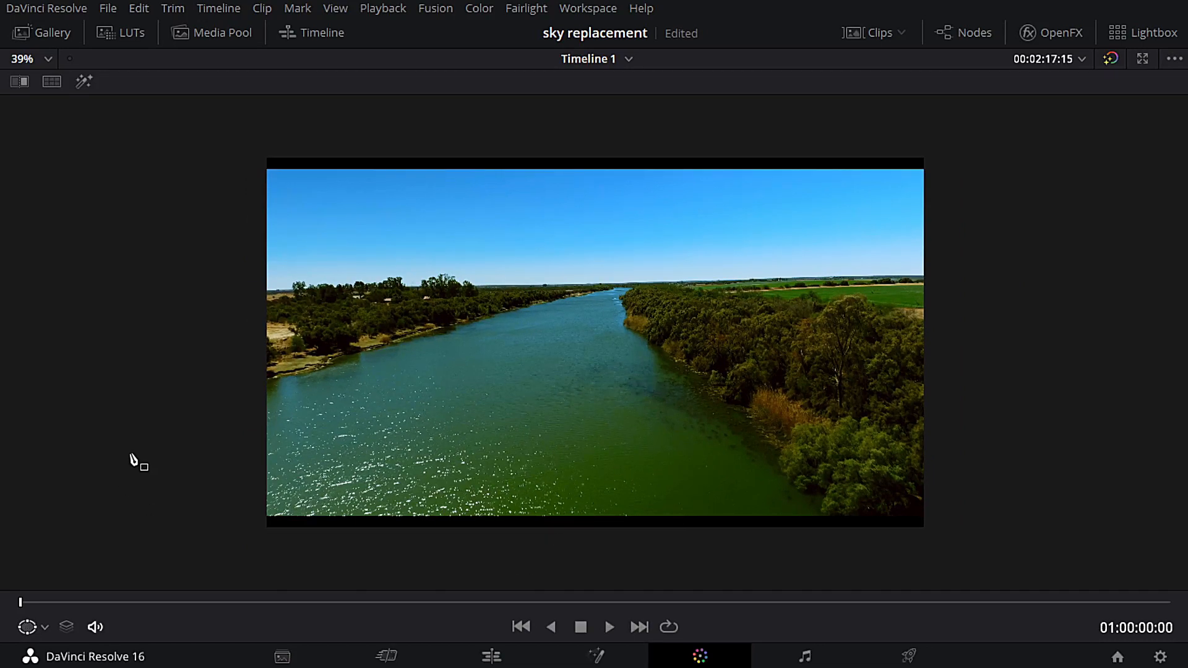
key("alt+f")
- Set the MAX_0004.MOV clip's zoom to 1.070 in both X and Y on the Edit page
left_click(486, 657)
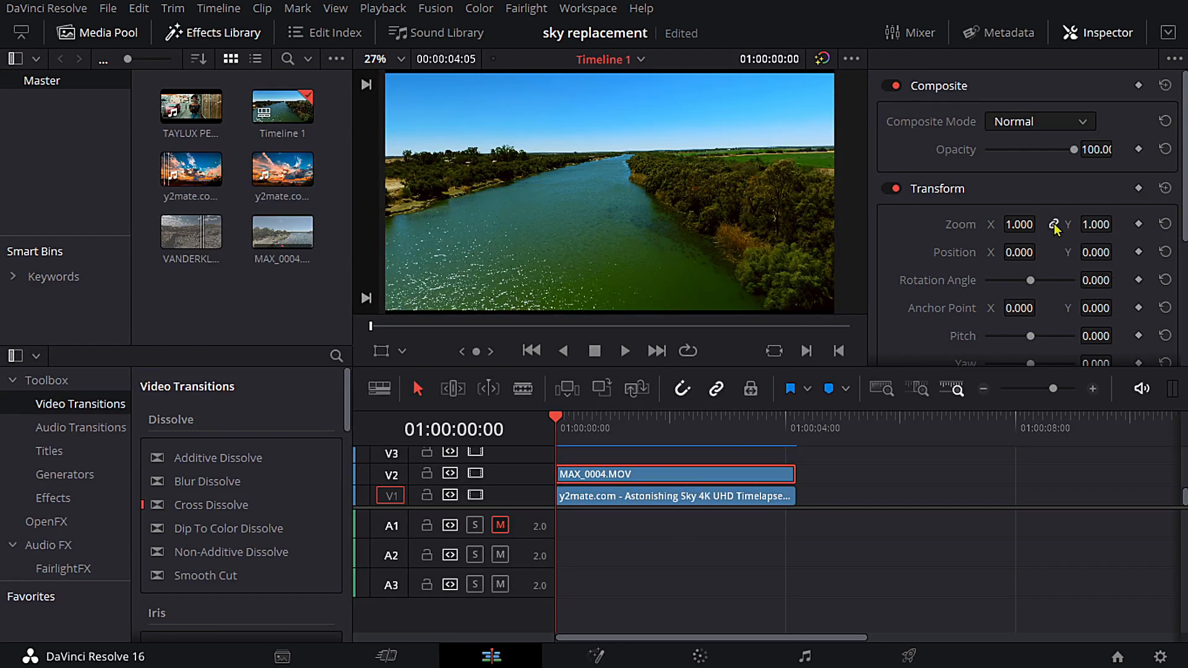
left_click_drag(1017, 224, 1041, 223)
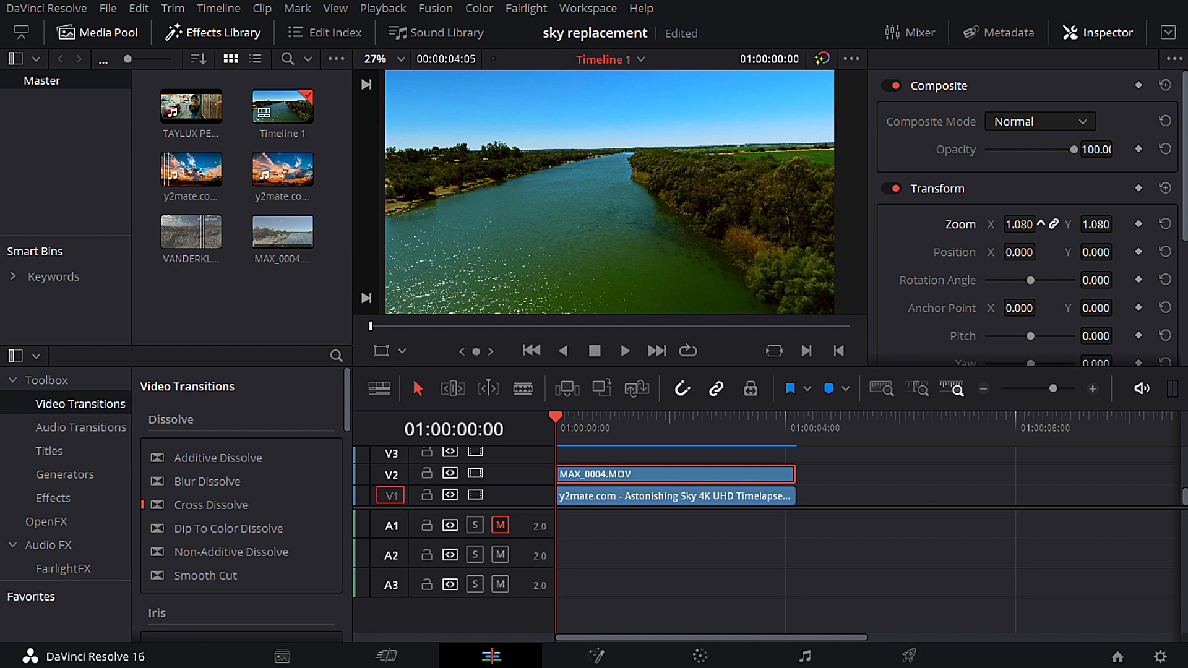
left_click_drag(1041, 223, 1041, 223)
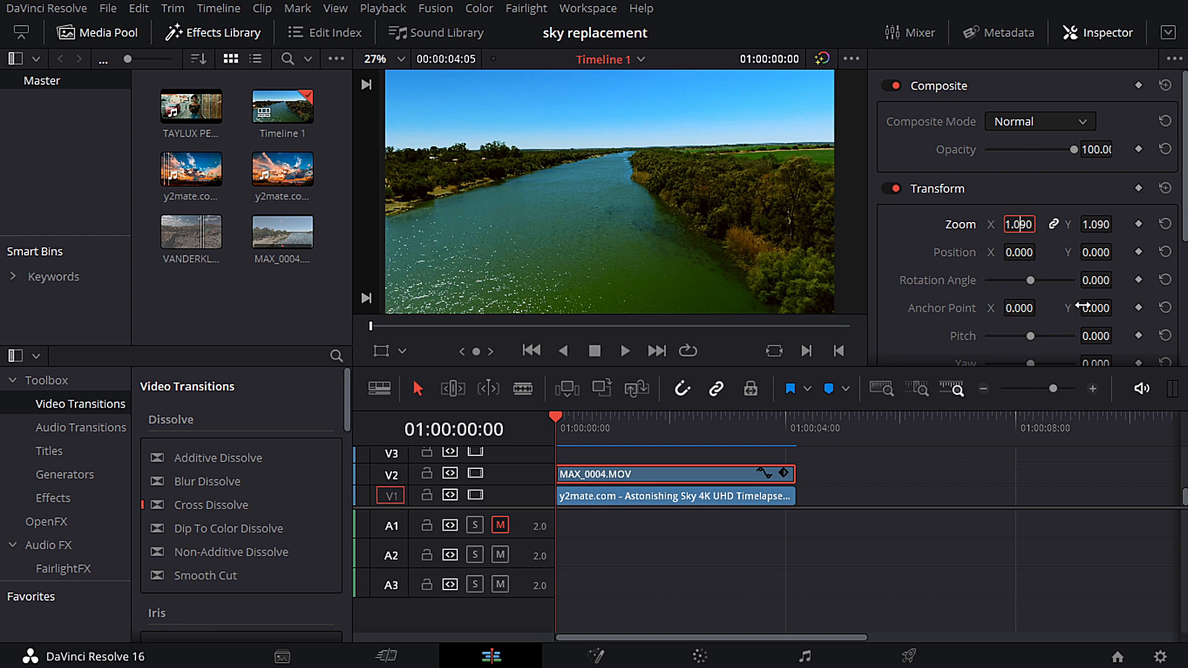
key("BackSpace")
type("7")
key("Return")
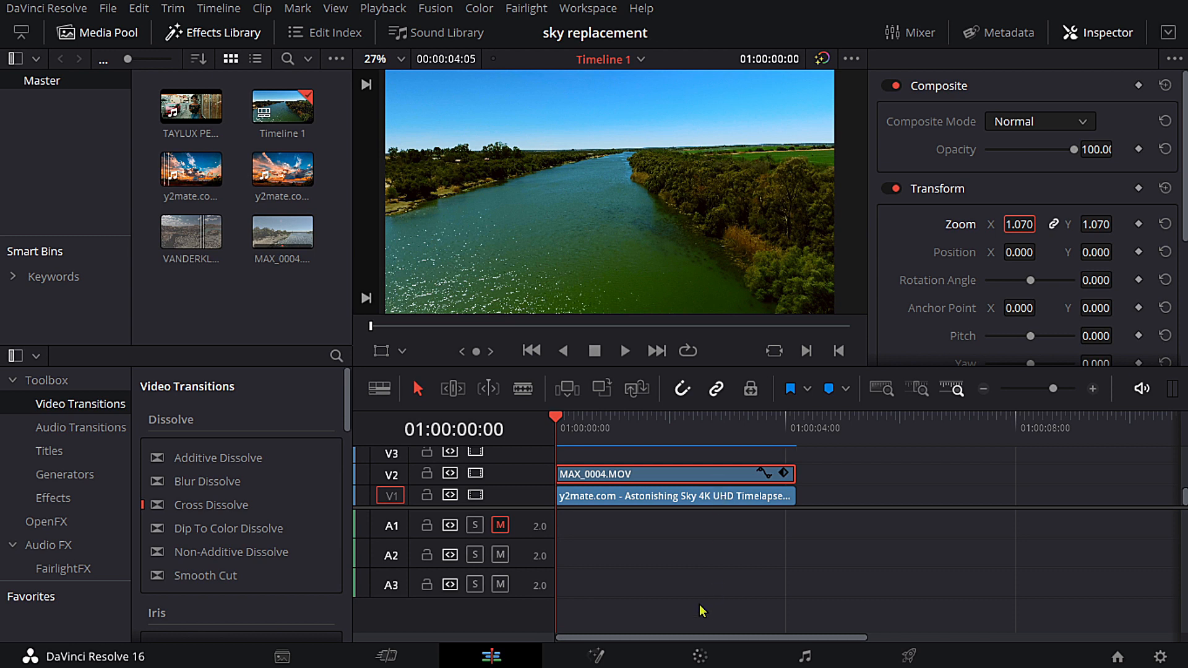
- On the Color page, trace the left bank's treeline with node 08's curve window in the enlarged viewer, starting at the frame's left edge
left_click(702, 655)
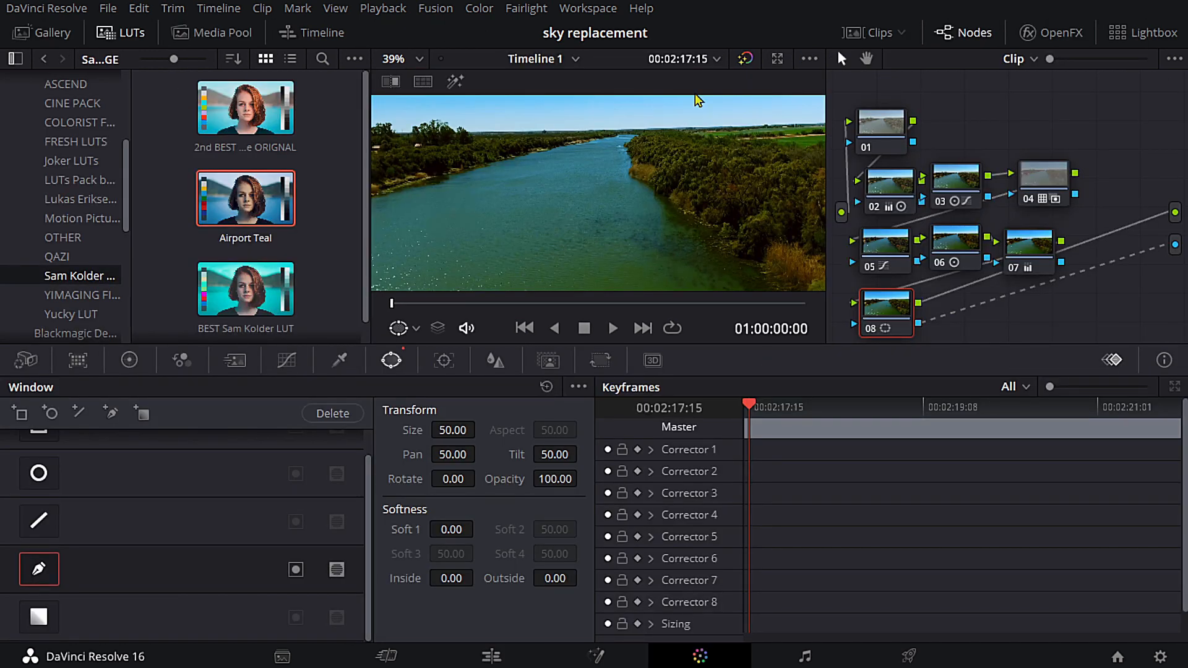
key("alt+f")
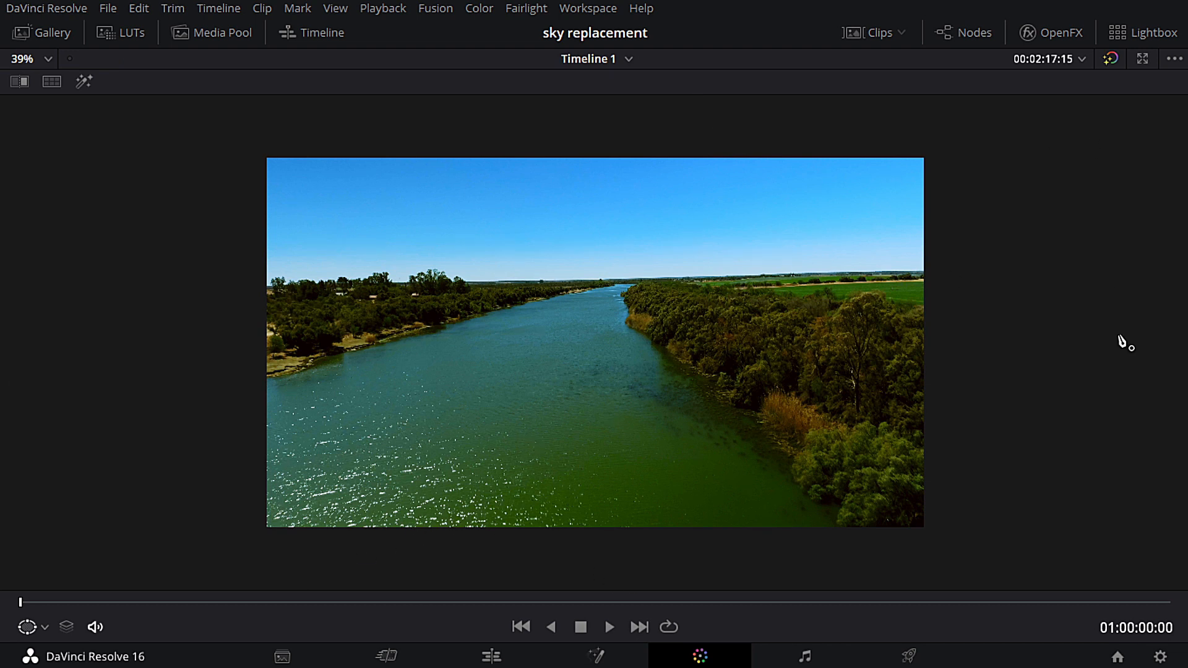
scroll(1115, 352, "up", 2)
scroll(1116, 355, "down", 3)
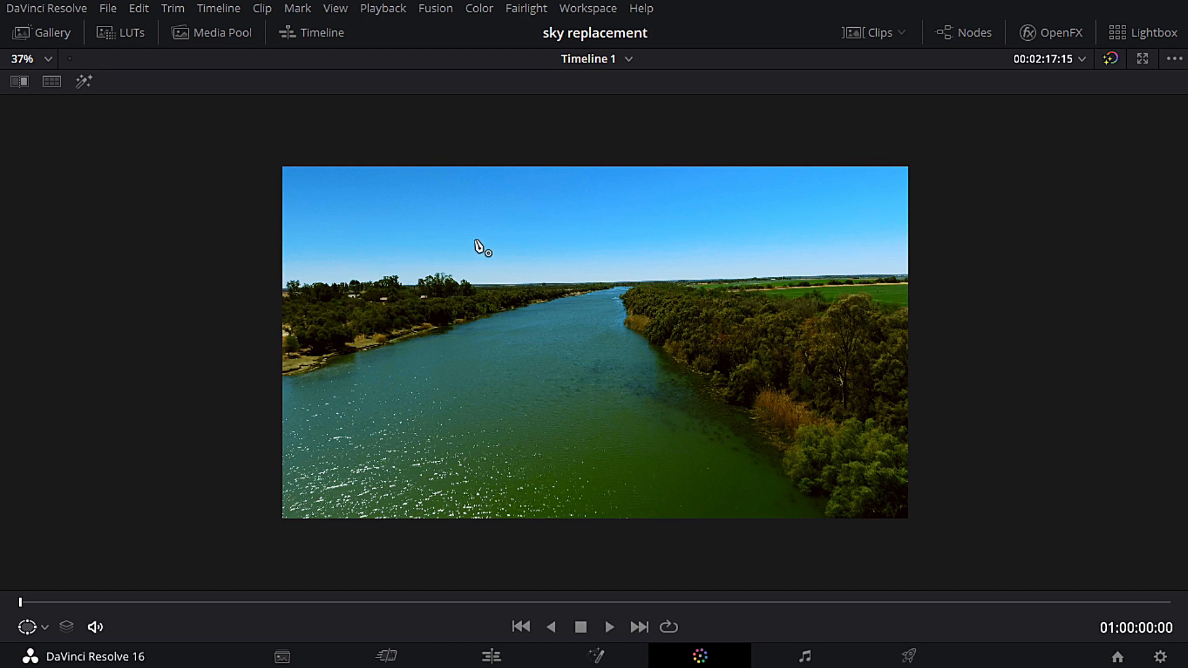
scroll(341, 272, "up", 2)
scroll(340, 272, "up", 1)
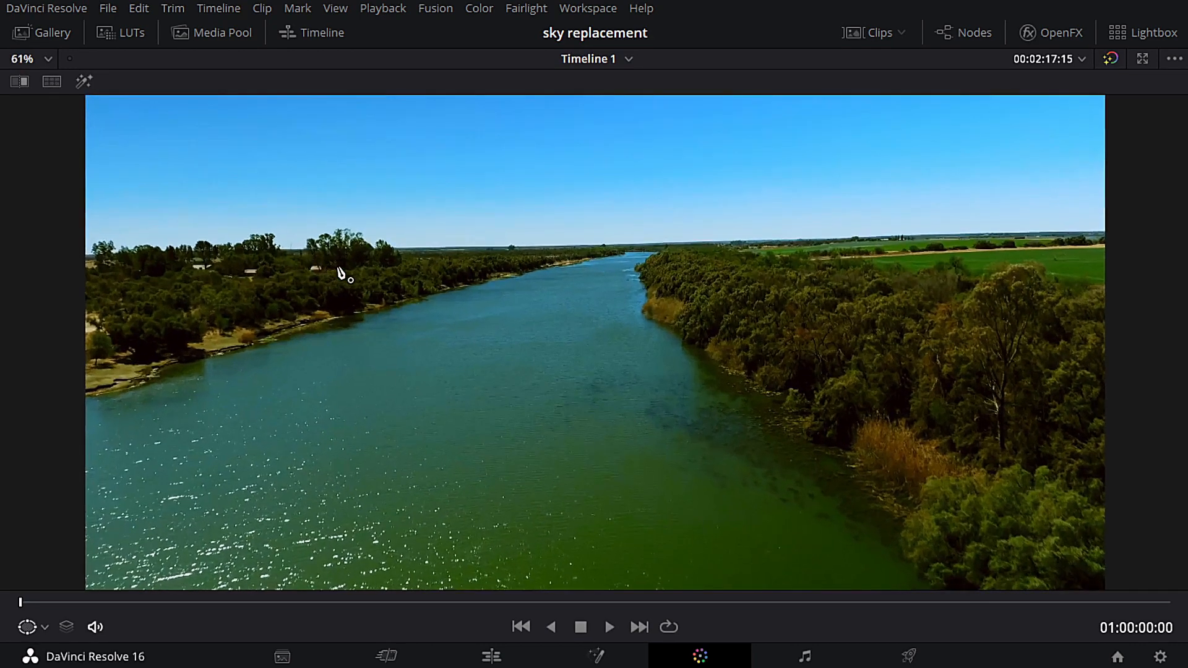
scroll(341, 272, "down", 3)
left_click(205, 285)
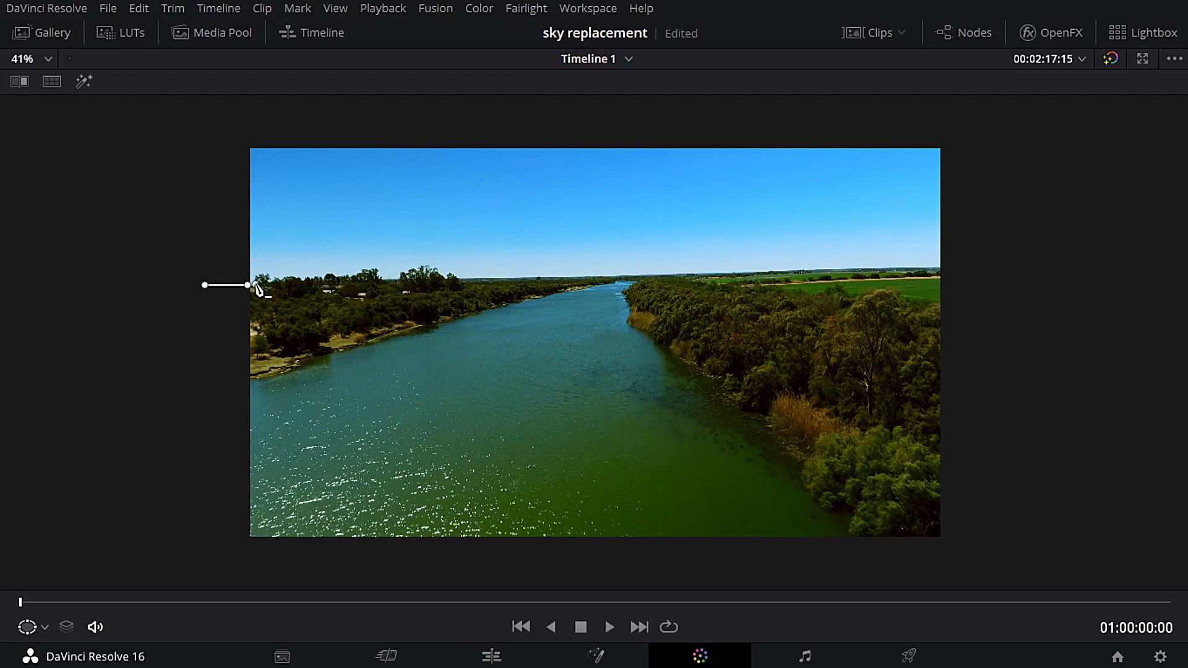
scroll(258, 291, "up", 1)
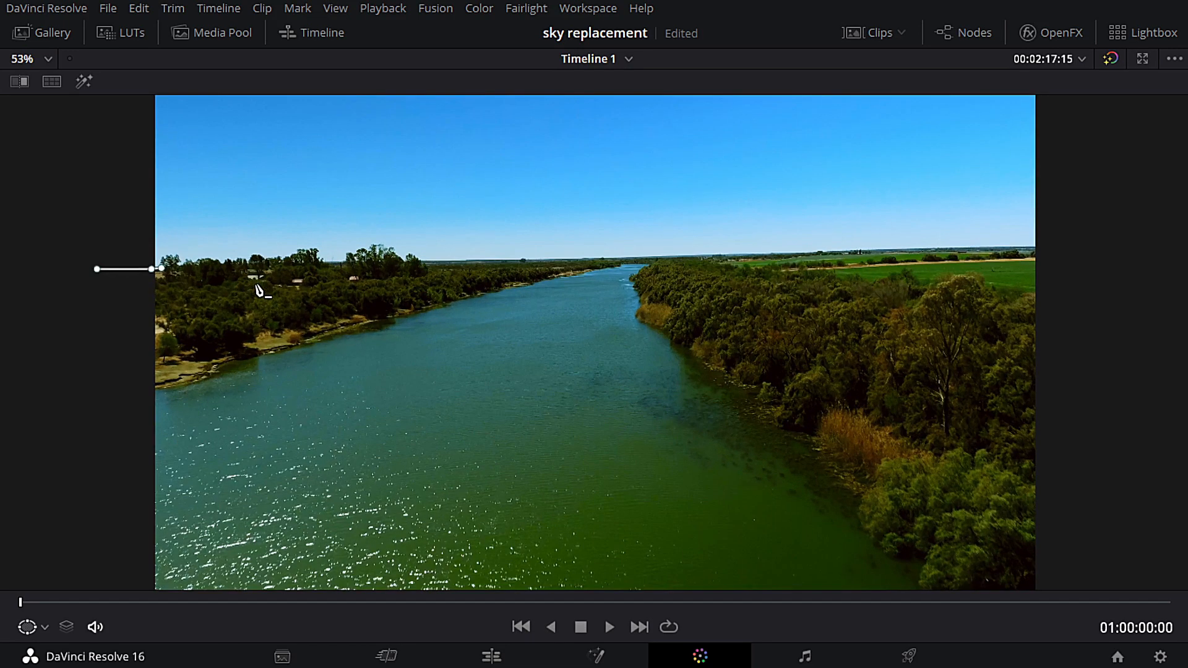
left_click(164, 256)
left_click(180, 263)
left_click(186, 262)
left_click(188, 257)
left_click(193, 263)
left_click(199, 256)
left_click(208, 256)
left_click(214, 257)
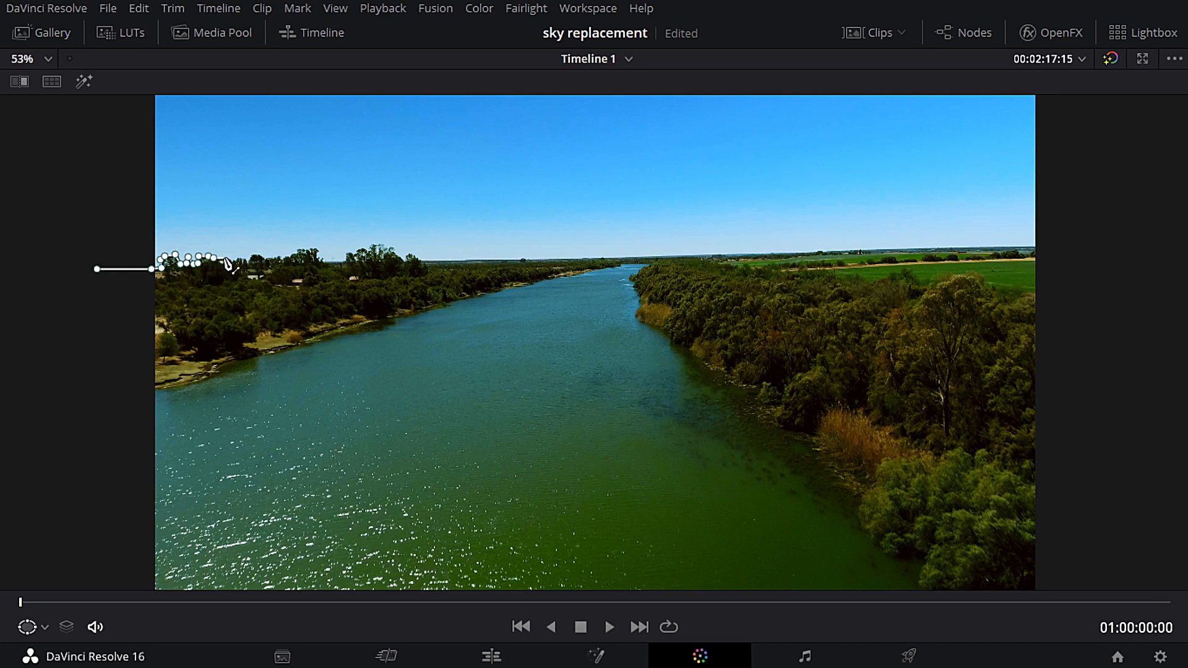
left_click(221, 262)
left_click(229, 257)
left_click(237, 263)
left_click(241, 256)
left_click(245, 260)
left_click(250, 256)
left_click(256, 254)
left_click(262, 256)
left_click(266, 256)
left_click(275, 257)
left_click(288, 255)
left_click(297, 248)
left_click(303, 248)
left_click(310, 249)
left_click(318, 250)
left_click(319, 259)
left_click(323, 263)
left_click(333, 261)
left_click(346, 263)
left_click(348, 251)
left_click(361, 247)
left_click(382, 242)
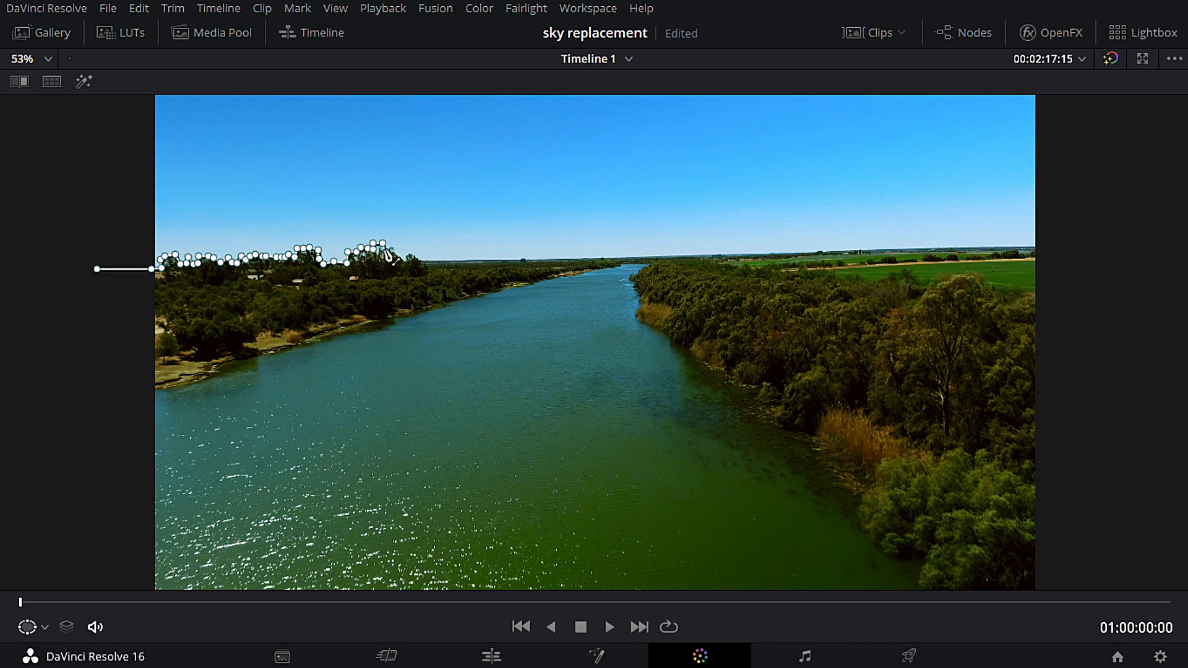
left_click(388, 243)
left_click(393, 244)
left_click(397, 254)
scroll(396, 251, "up", 1)
left_click(340, 232)
left_click(351, 223)
left_click(365, 231)
left_click(381, 231)
- Continue the curve along the flat horizon from the trees to just beyond the frame's right edge
left_click(447, 229)
left_click(493, 230)
left_click(561, 228)
left_click(626, 228)
left_click(705, 225)
left_click(745, 225)
left_click(792, 223)
left_click(828, 221)
left_click(868, 221)
left_click(887, 220)
left_click(934, 219)
left_click(964, 219)
left_click(986, 218)
left_click(1016, 217)
left_click(1057, 217)
left_click(1113, 215)
left_click(1161, 215)
scroll(1166, 216, "down", 1)
left_click(1106, 237)
- Close the curve around the sky with corner points placed outside the frame
scroll(1105, 229, "down", 1)
left_click(997, 103)
left_click(173, 97)
left_click(165, 279)
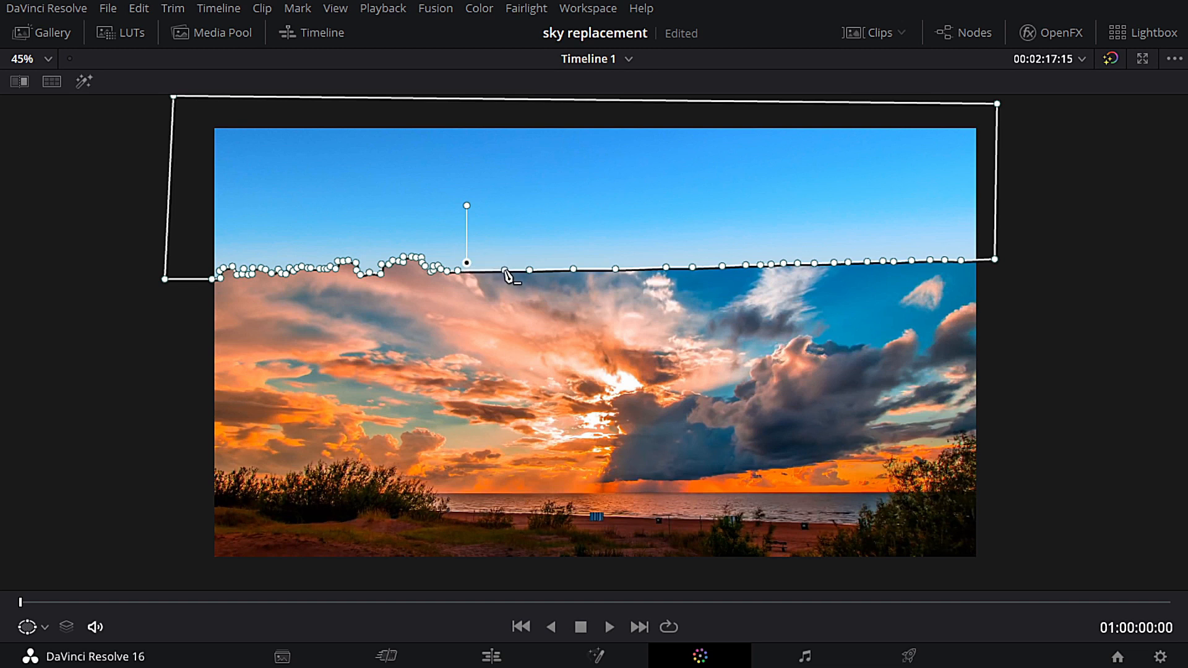
- Restore the normal layout and invert node 08's curve window to cut out the sky instead of the land
key("alt+f")
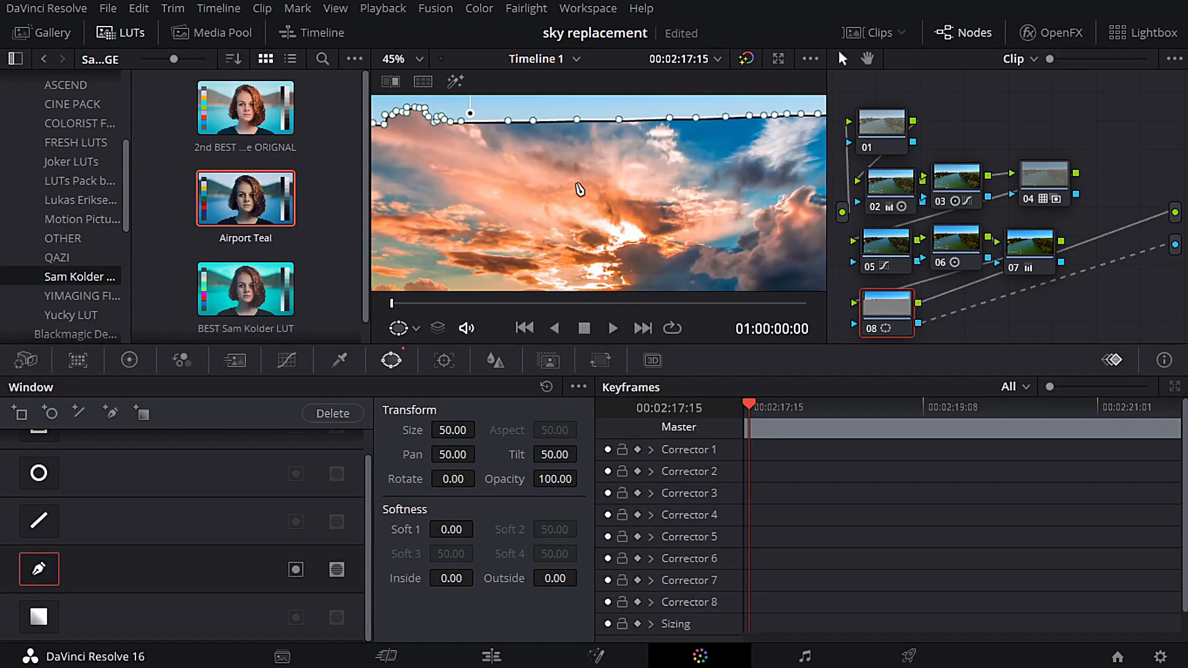
scroll(612, 229, "down", 3)
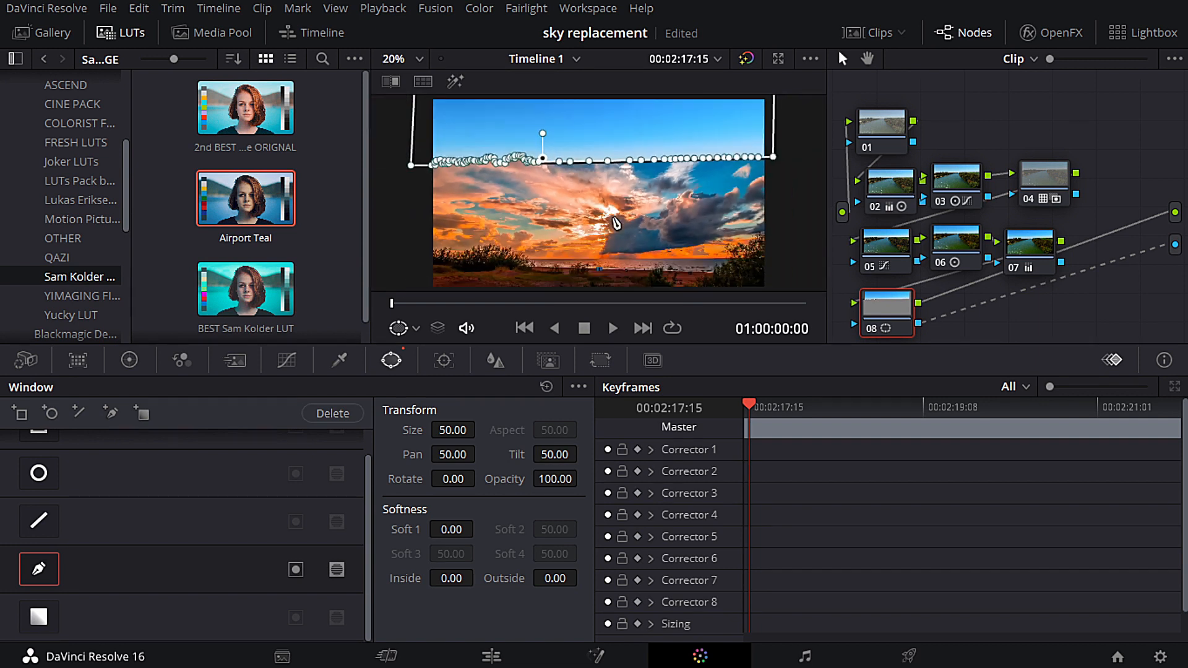
scroll(616, 223, "down", 1)
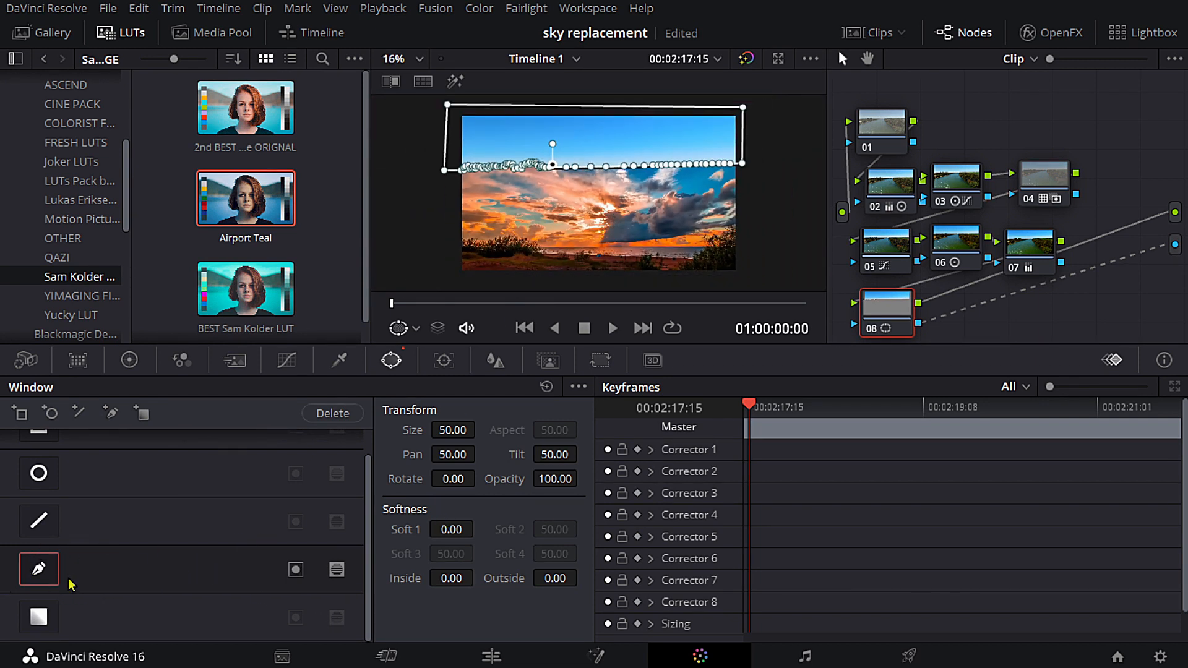
left_click(296, 574)
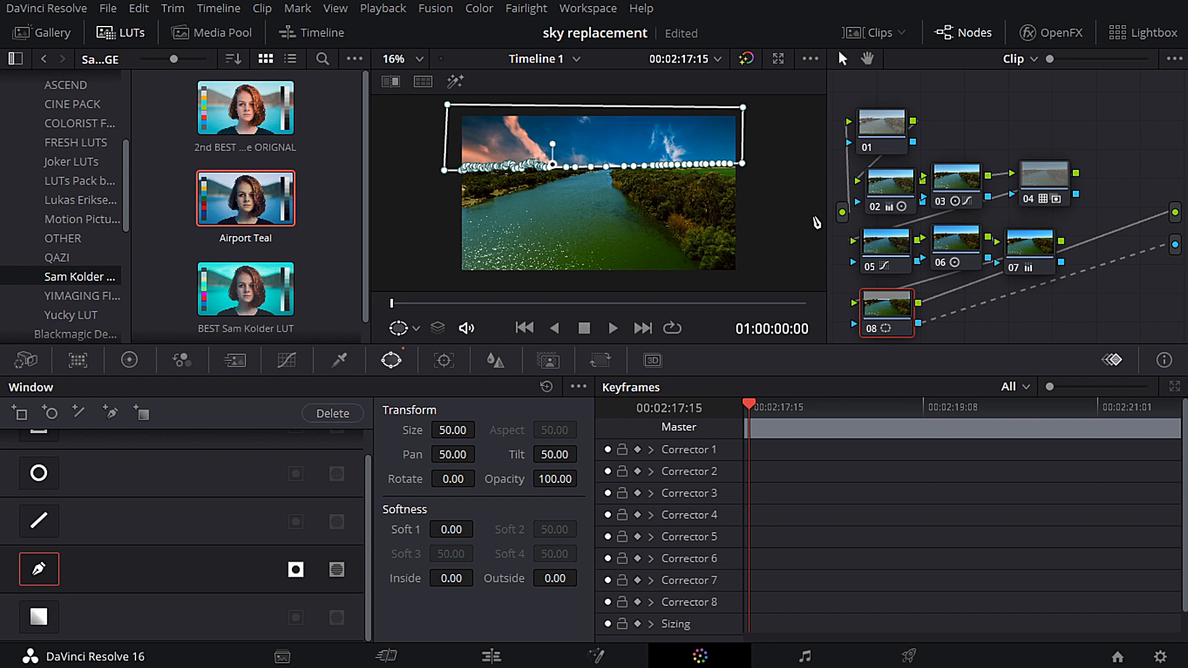
- Examine the masked horizon and the replaced sky in the enlarged viewer, and restore the normal layout
key("alt+f")
scroll(816, 222, "up", 5)
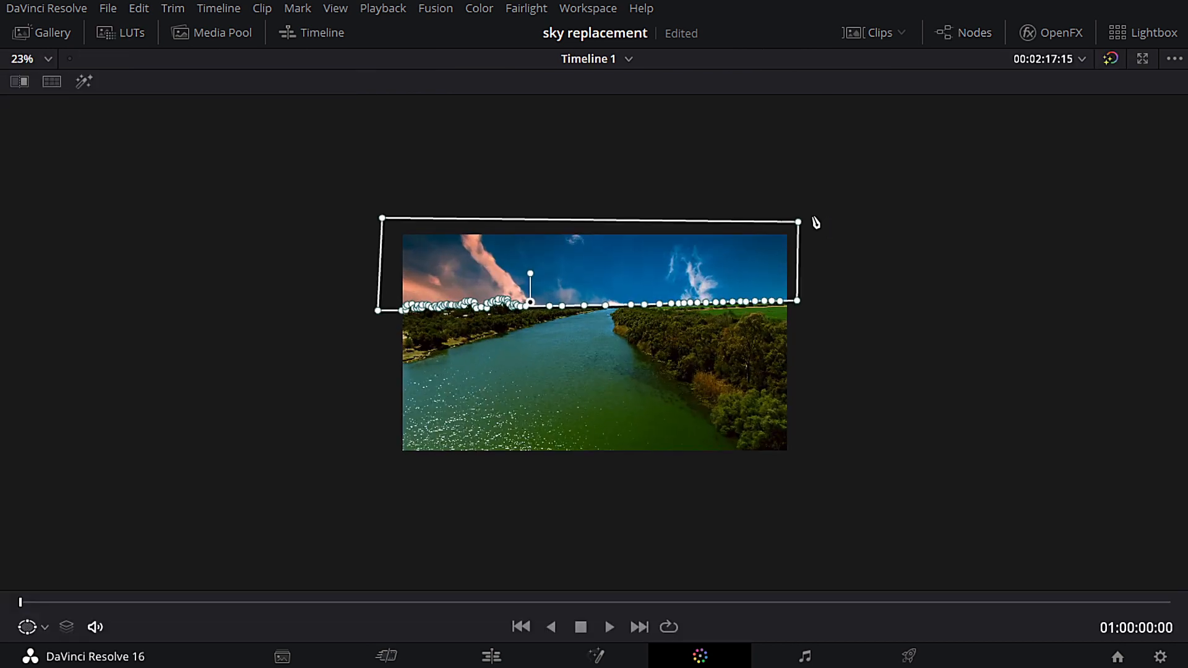
scroll(1063, 322, "down", 3)
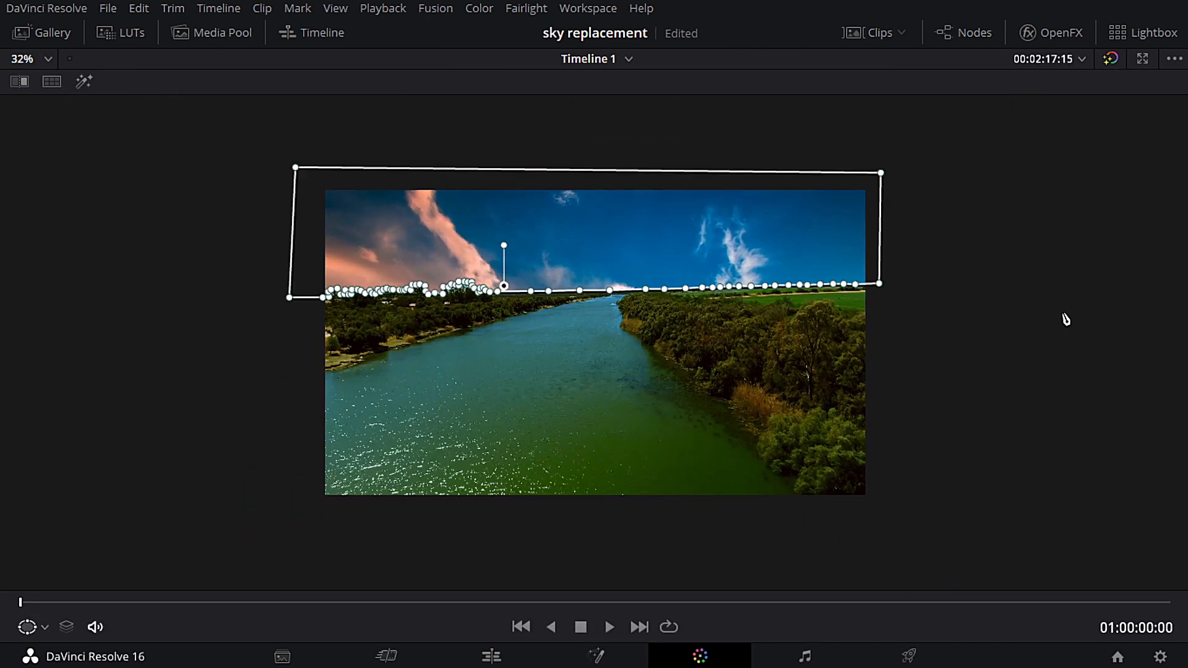
scroll(987, 222, "up", 1)
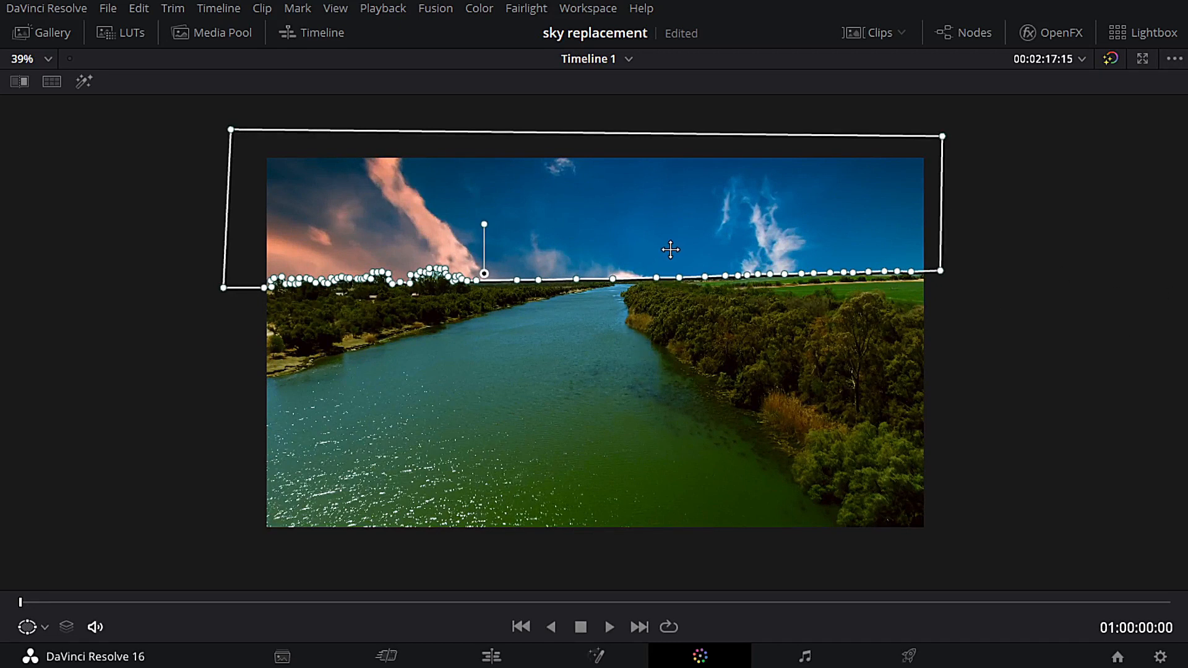
scroll(491, 222, "down", 2)
scroll(496, 221, "up", 3)
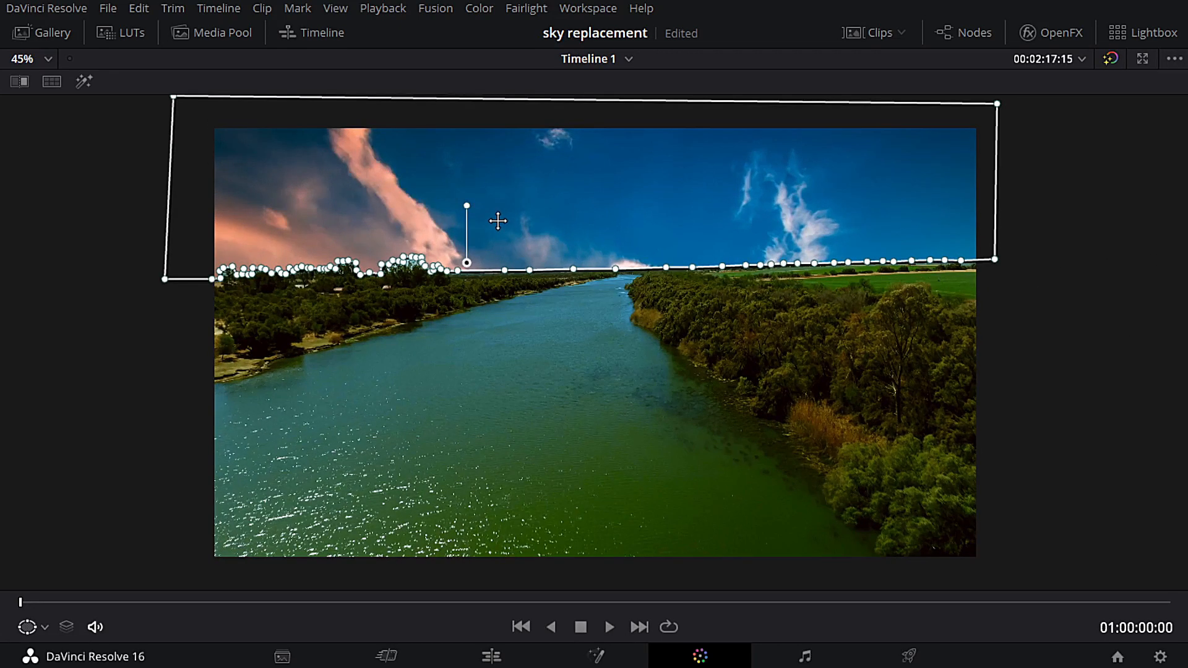
scroll(499, 224, "down", 1)
key("alt+f")
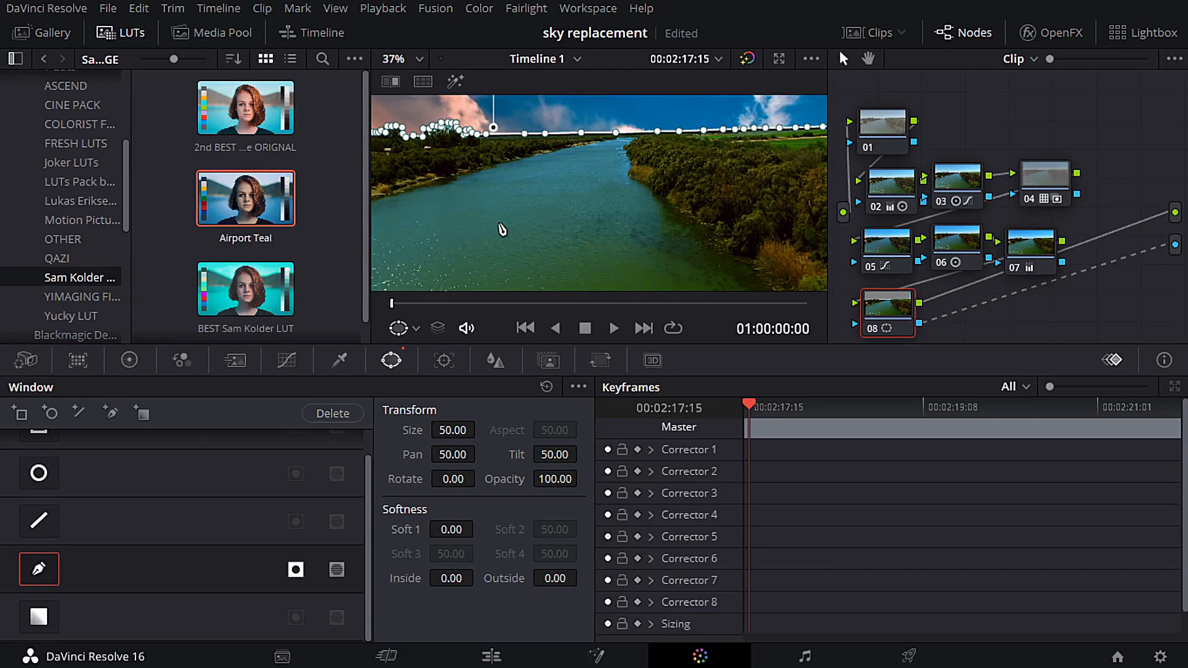
- Soften the curve window's edge by setting Soft 1 to 1.62
scroll(502, 229, "down", 5)
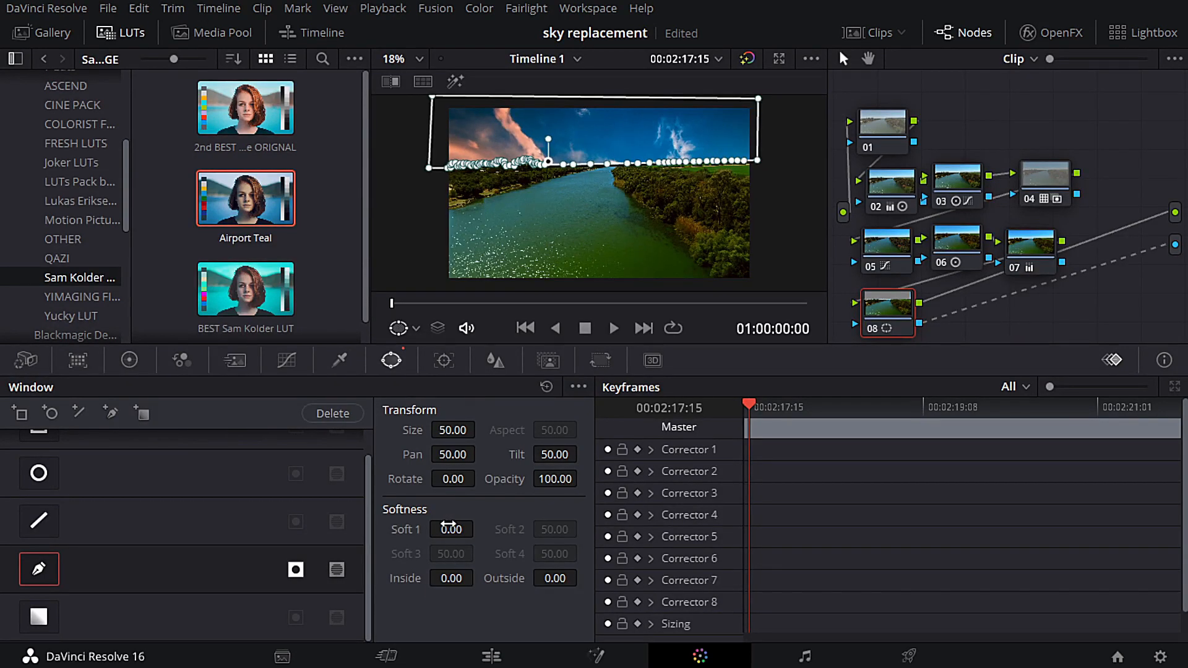
left_click_drag(448, 526, 479, 528)
- Play the composite full screen from the Edit page, replaying it from the start to check the mask against the moving horizon
left_click(491, 656)
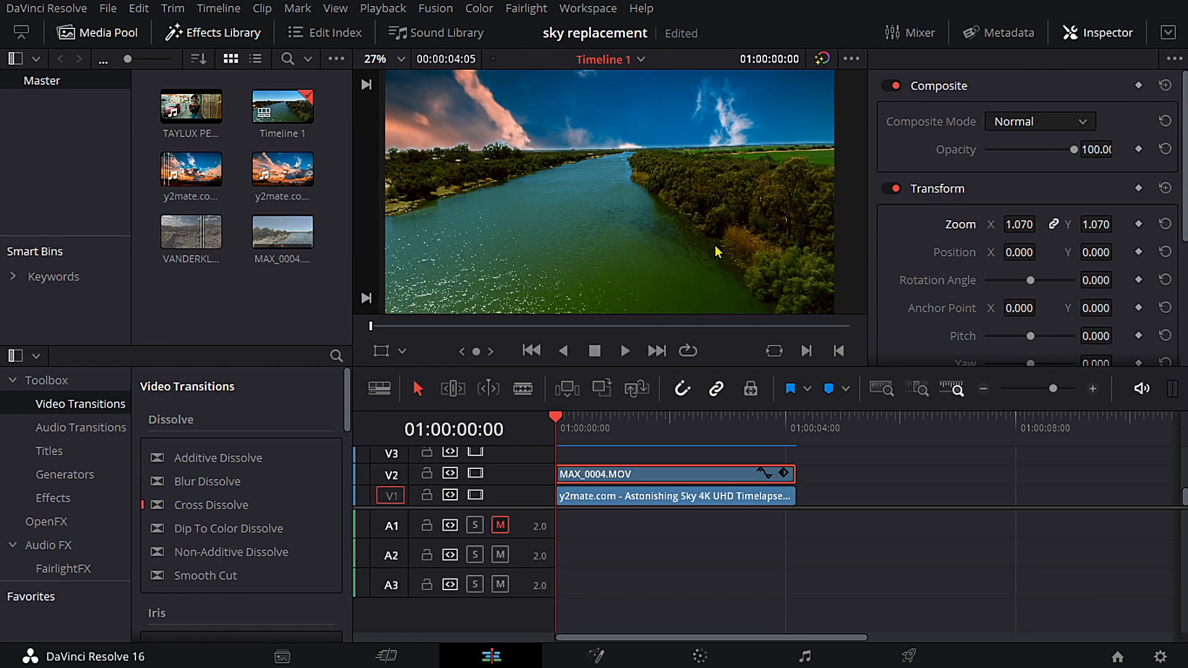
key("ctrl+f")
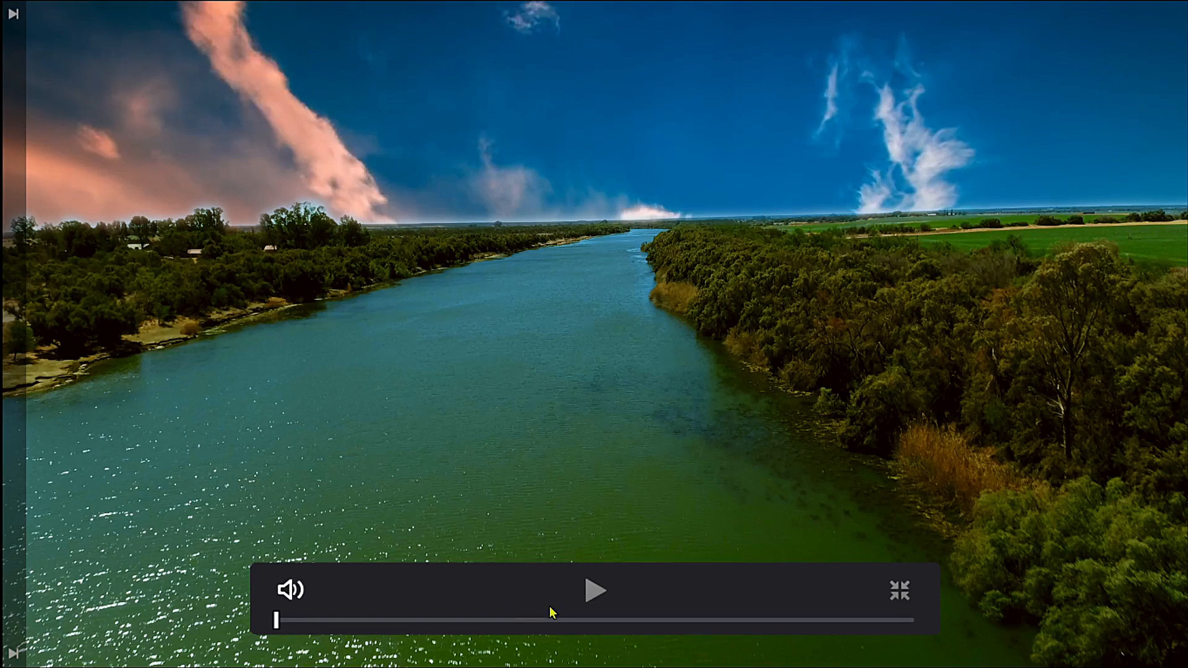
left_click(592, 590)
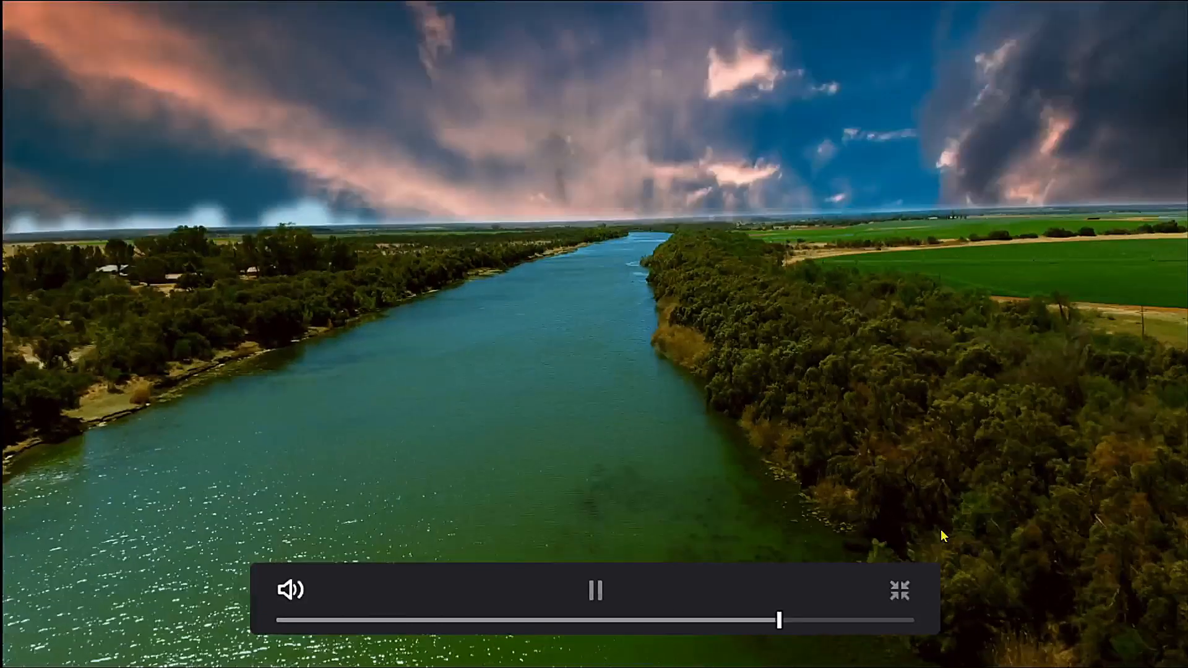
key("space")
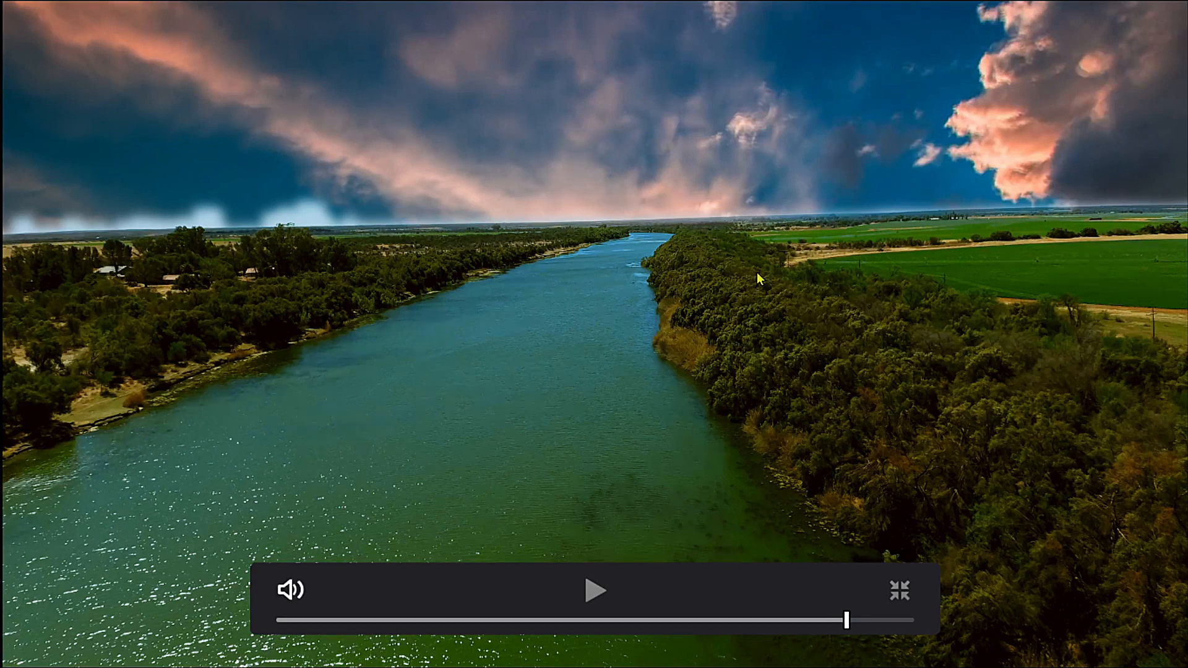
left_click_drag(611, 625, 189, 645)
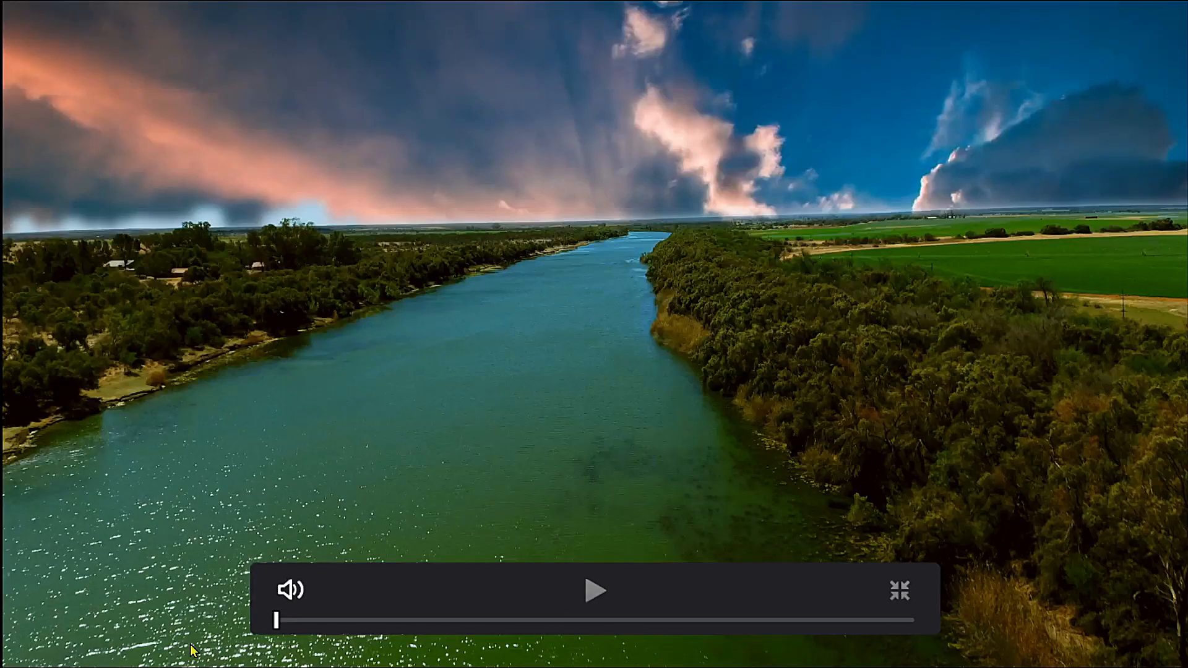
key("space")
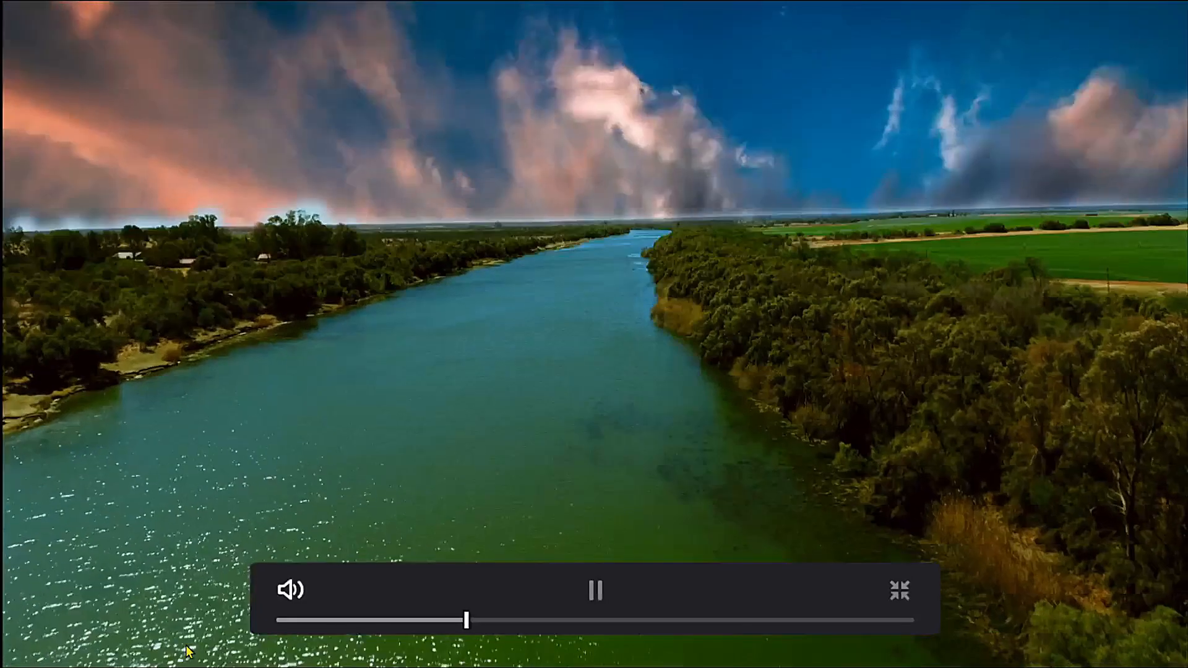
key("space")
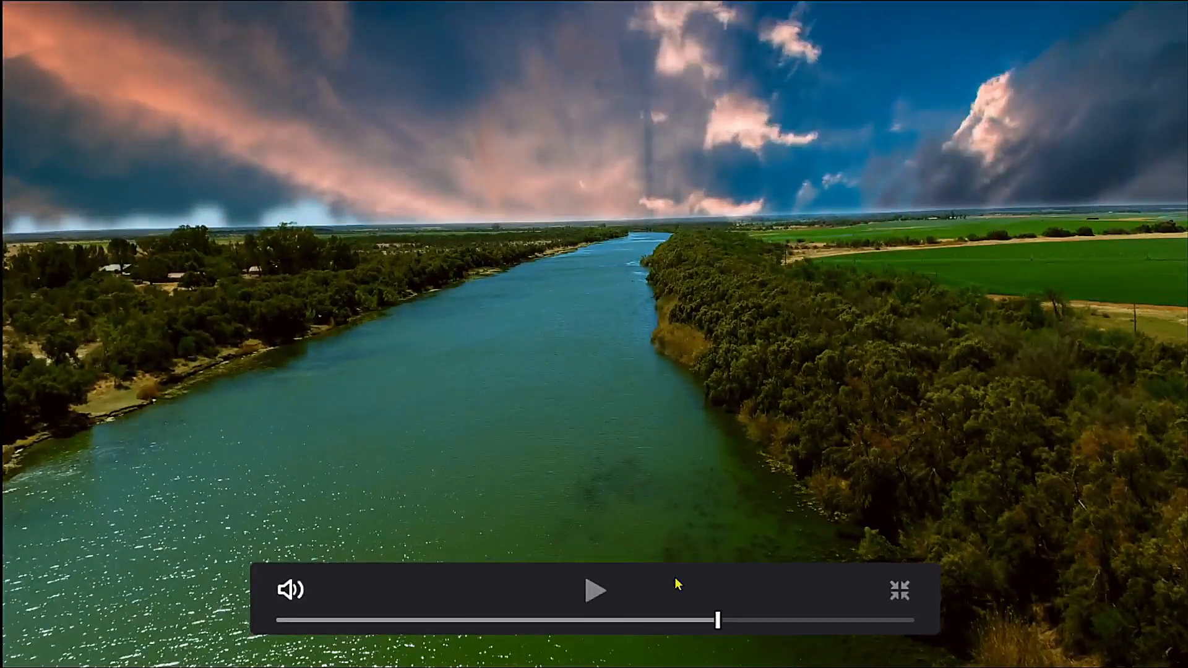
left_click(900, 590)
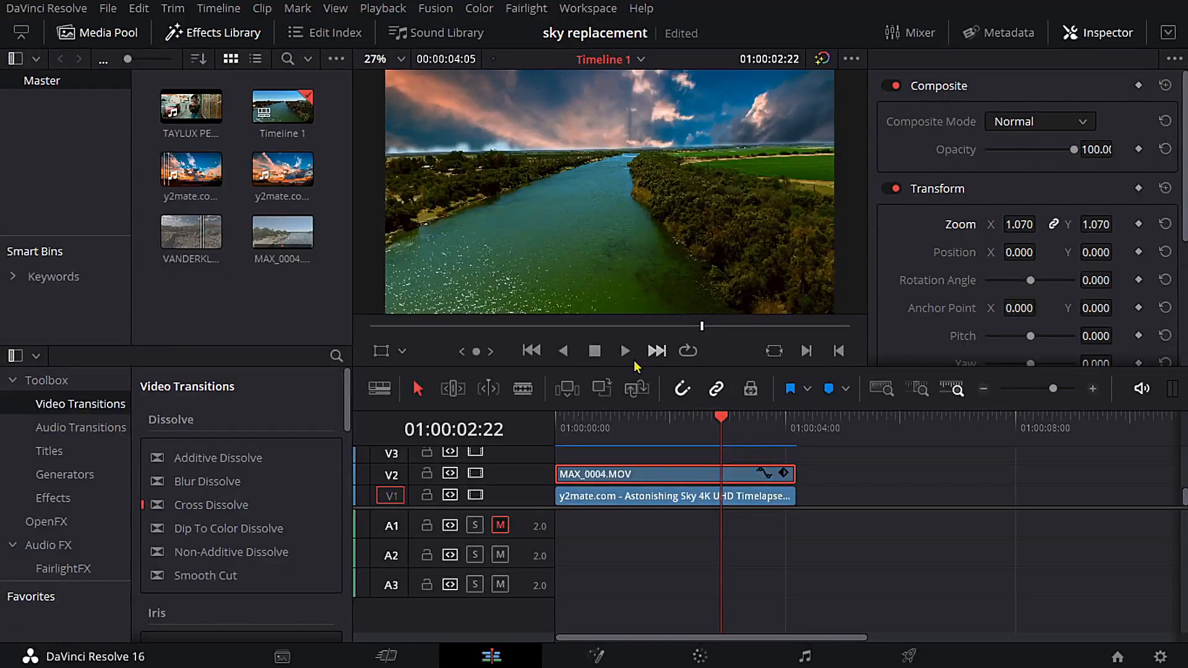
- Set the V1 sky timelapse clip's Position Y to 471
left_click(637, 498)
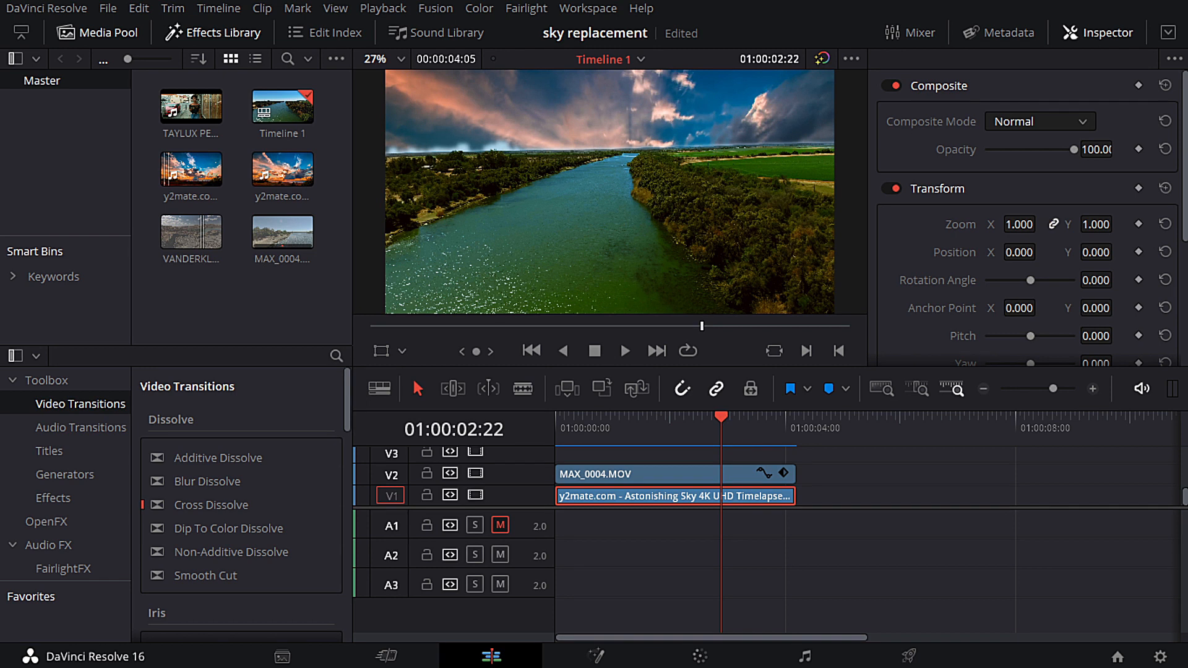
left_click_drag(1095, 251, 1117, 252)
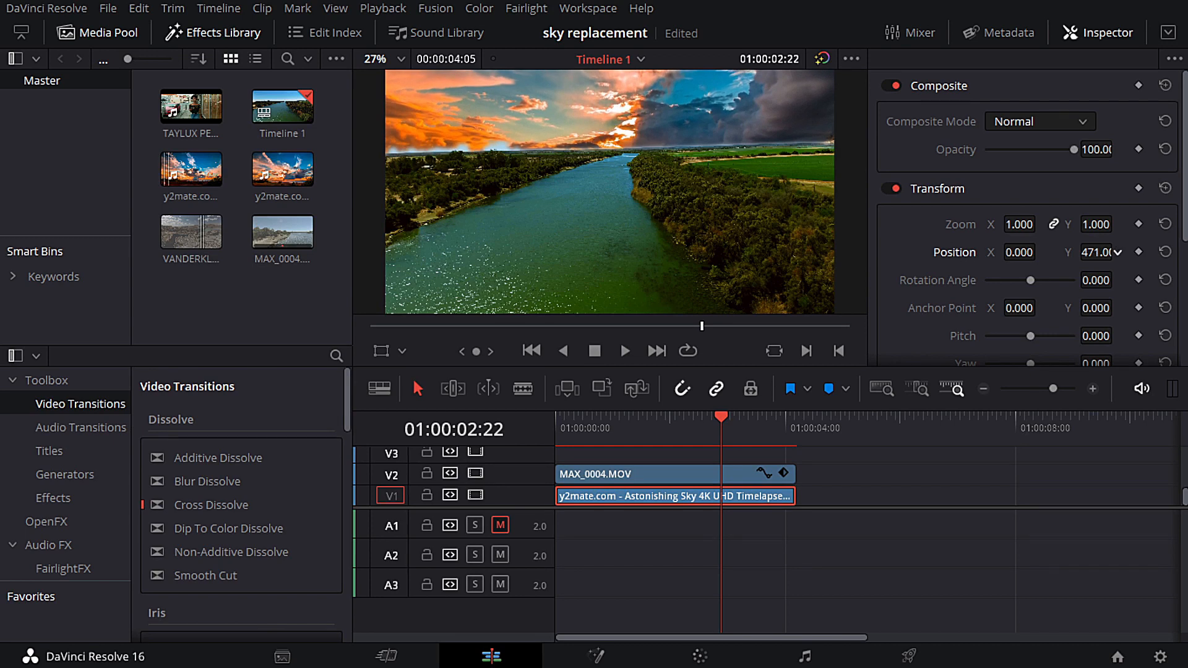
- Play the composite full screen from the start to check the repositioned sky, and leave the full-screen view
left_click_drag(731, 433, 555, 430)
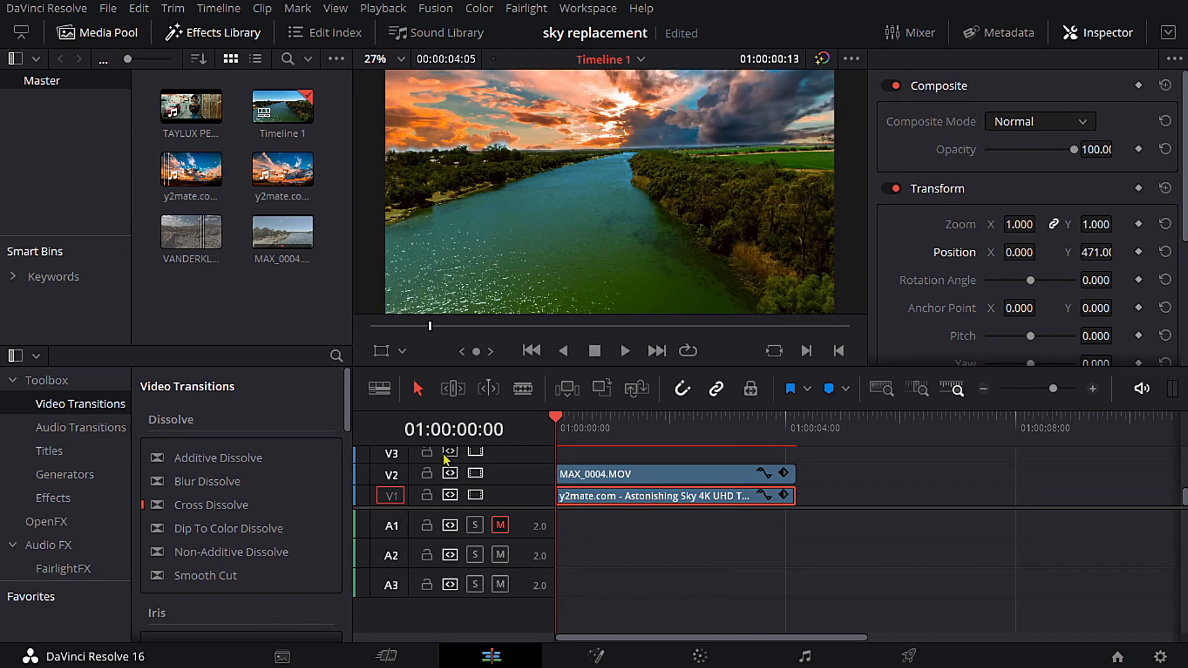
key("ctrl+f")
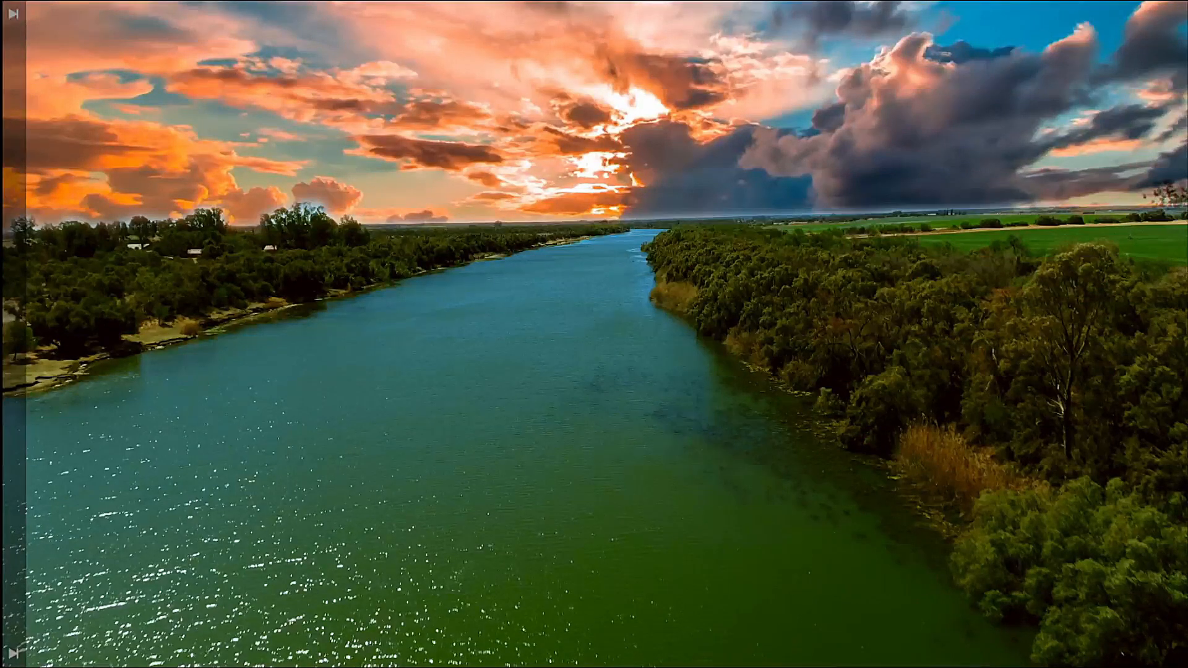
key("space")
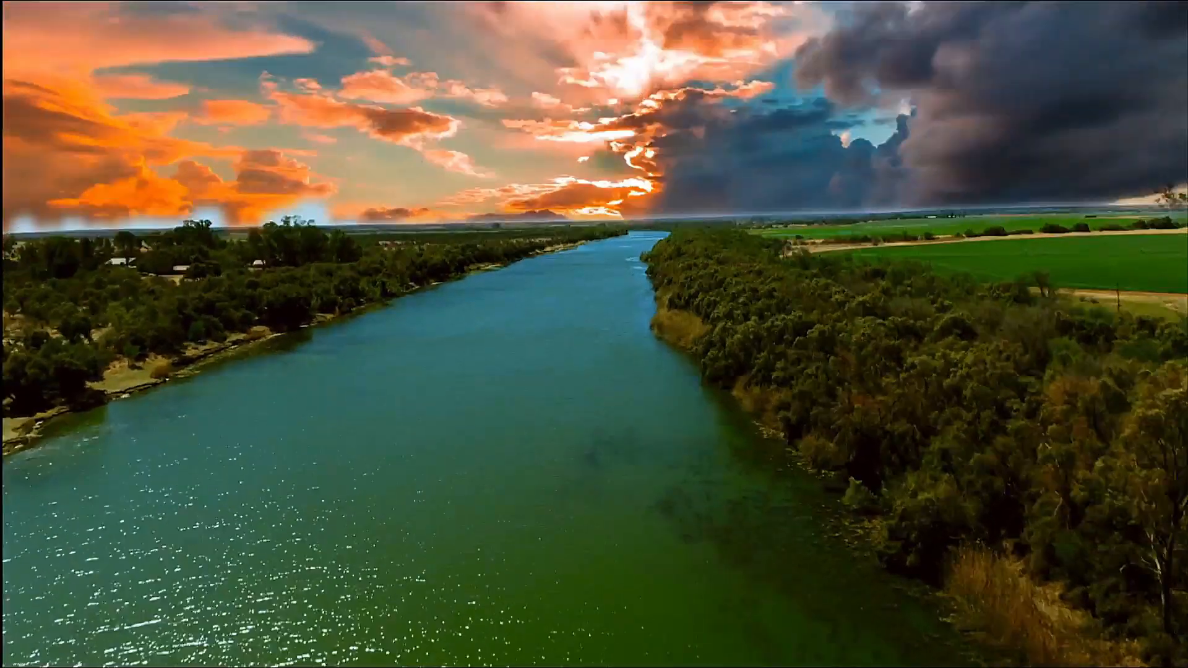
key("space")
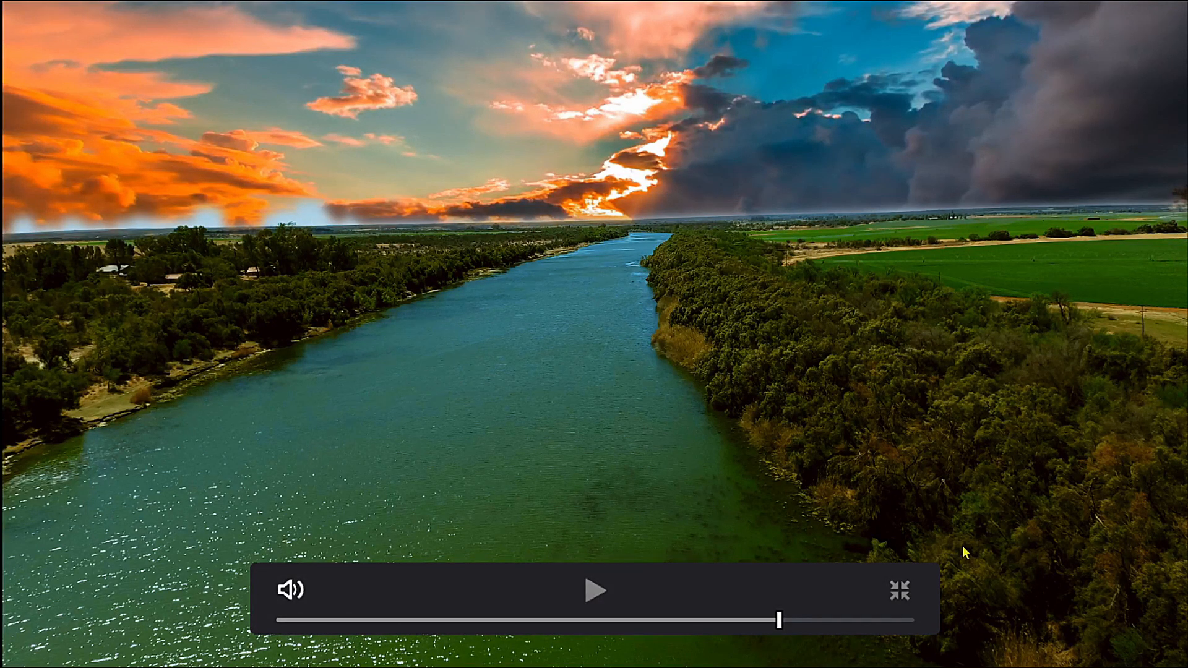
left_click(899, 589)
- Open the MAX_0004.MOV clip's grade on the Color page and return the playhead to the clip's first frame
left_click(703, 476)
left_click(700, 655)
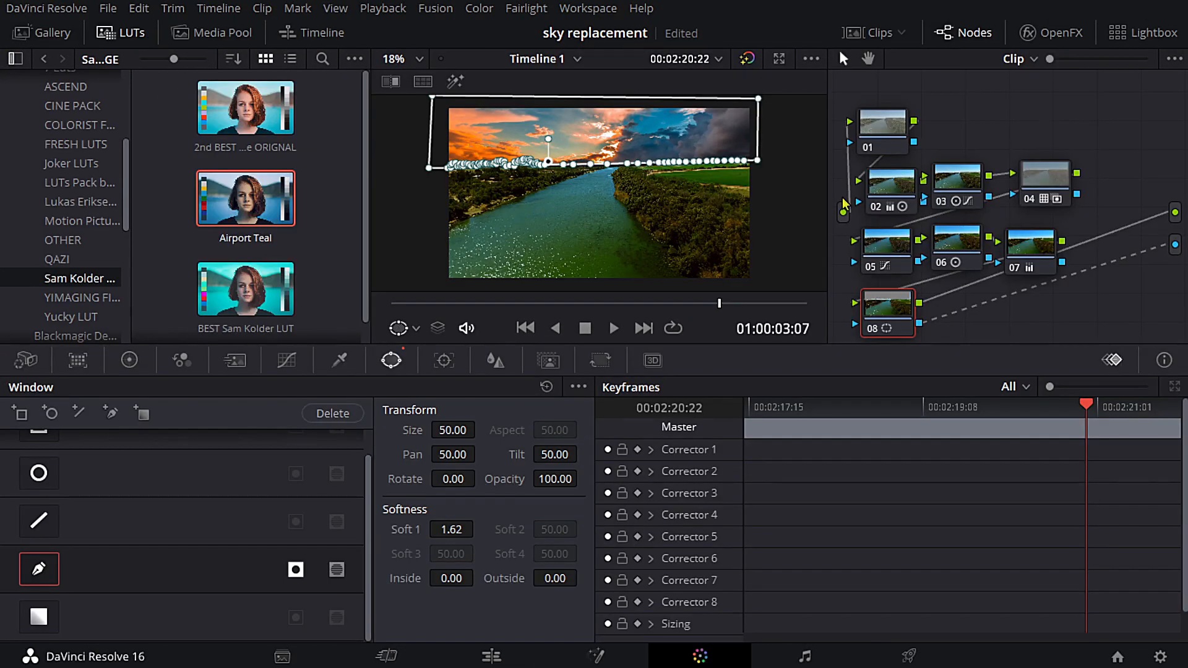
left_click_drag(714, 309, 373, 311)
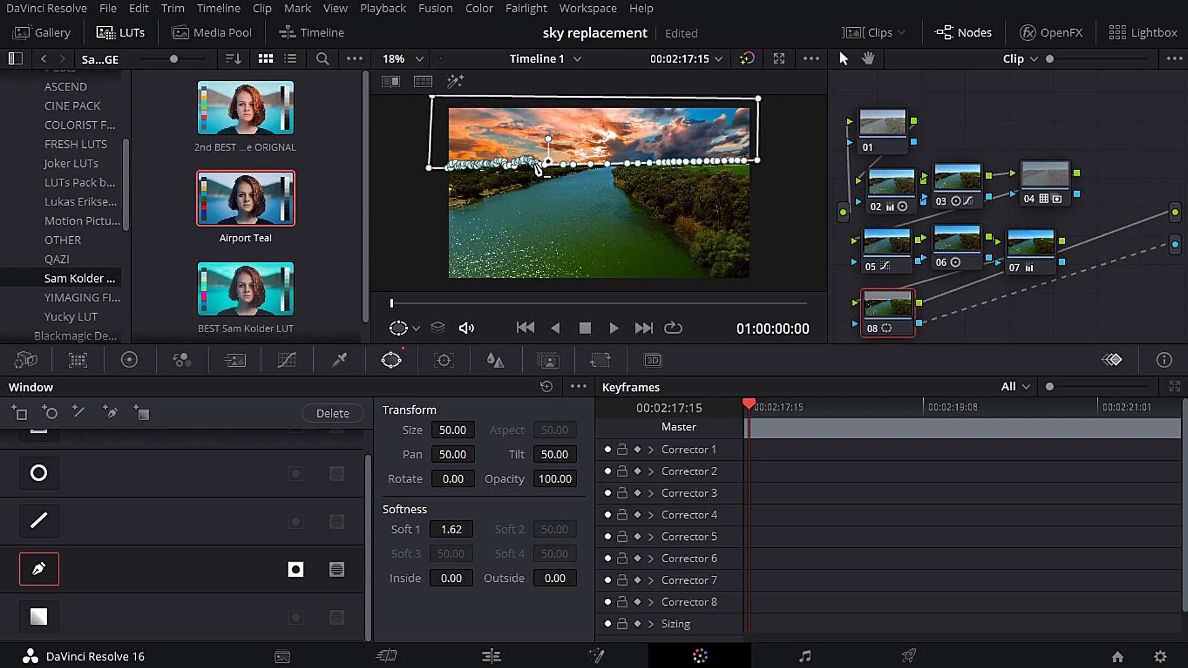
- Inspect the mask edge in the enlarged viewer, then open the window tracker and enable automatic keyframing for Corrector 1 and Sizing
key("alt+f")
scroll(536, 169, "up", 5)
scroll(536, 169, "up", 1)
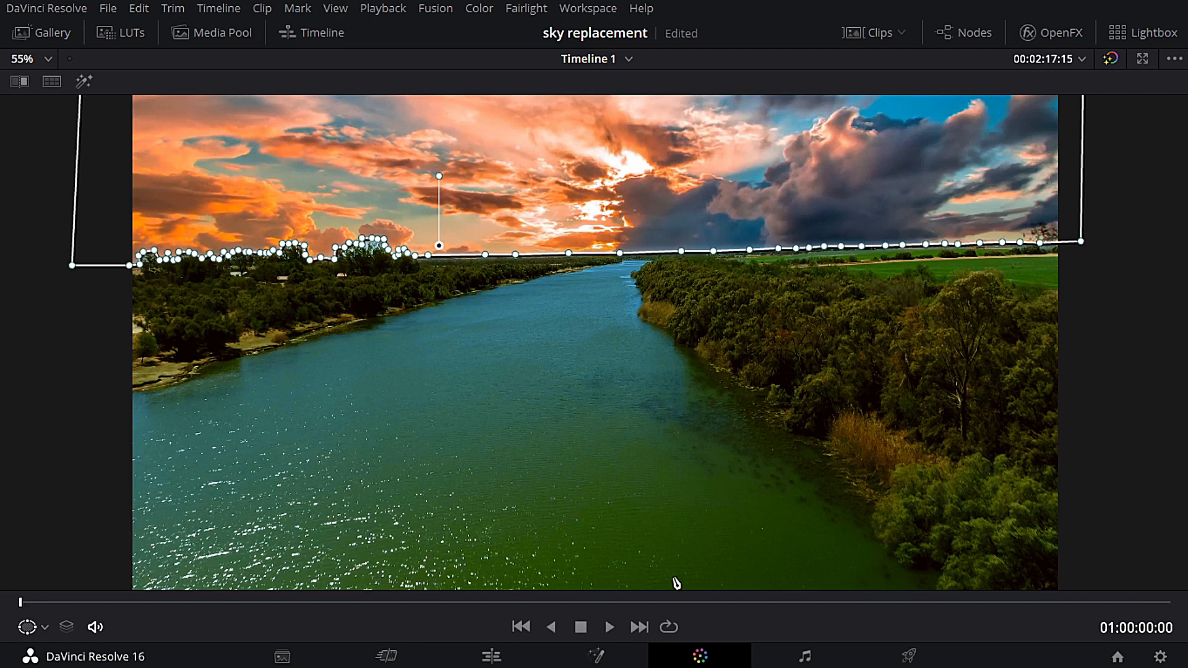
key("alt+f")
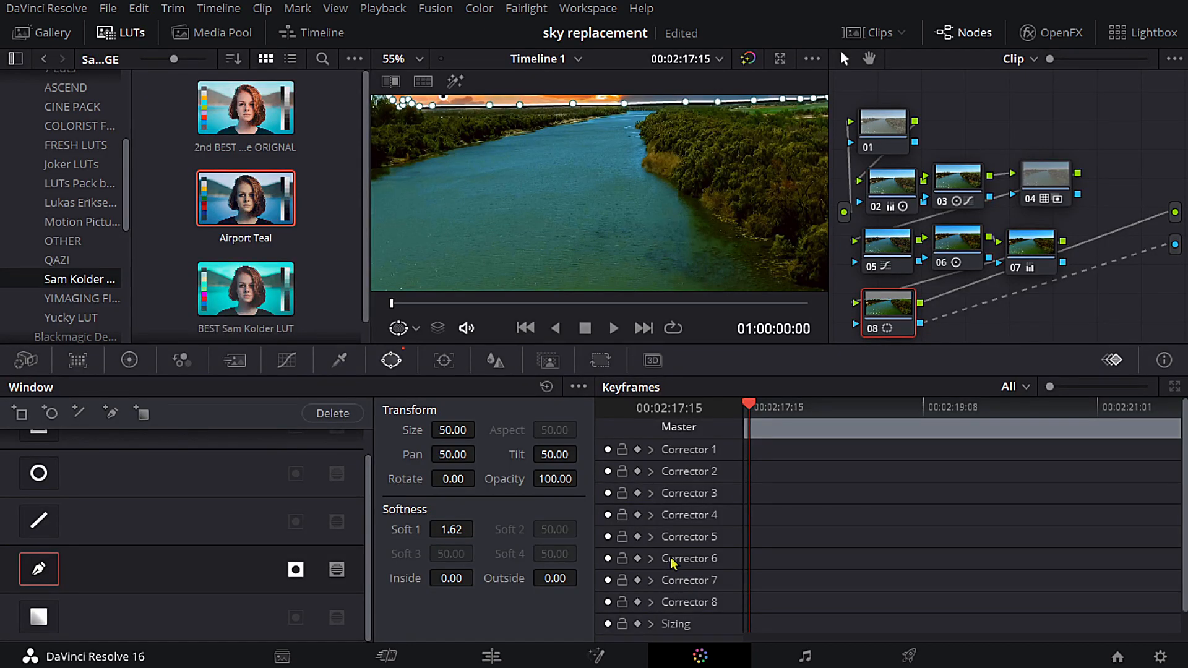
left_click(443, 369)
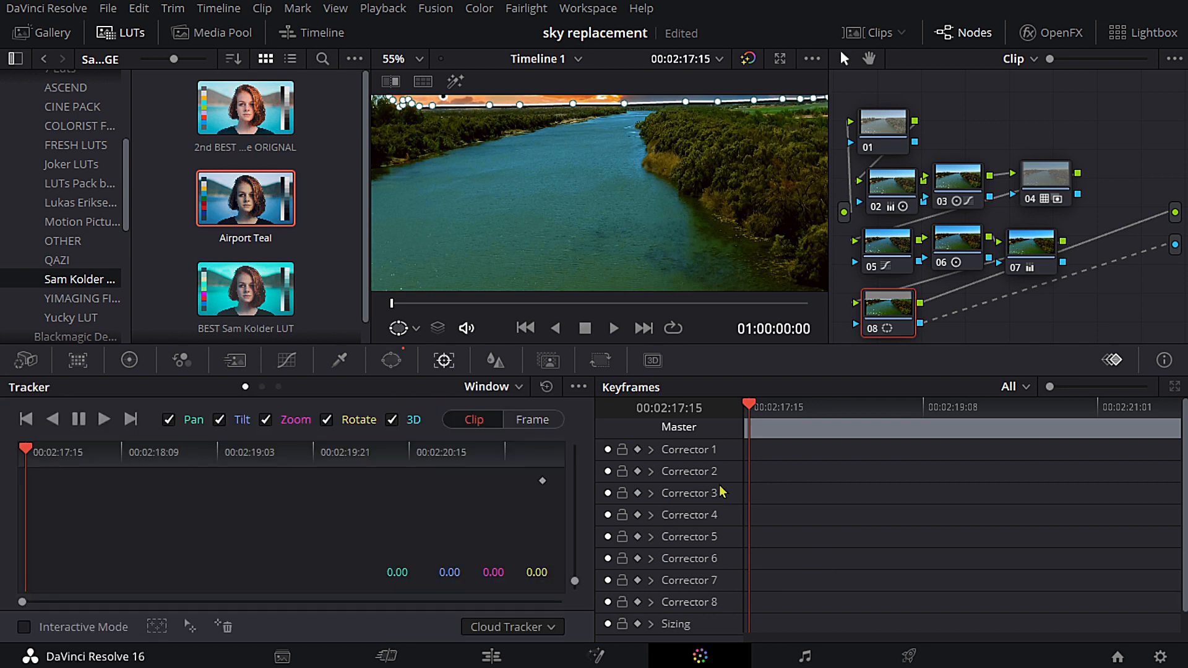
left_click(638, 450)
left_click(638, 623)
- Enable automatic keyframing for Correctors 2 through 8 and return the playhead to the clip's first frame
key("Right")
scroll(405, 275, "up", 2)
scroll(411, 273, "down", 4)
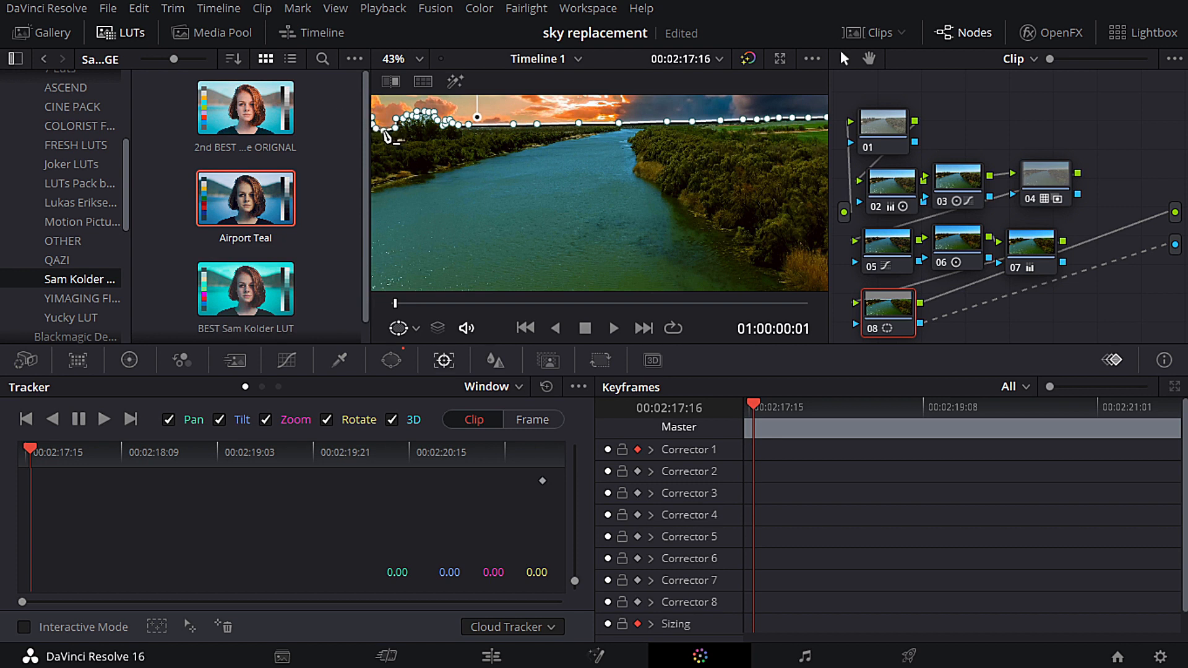
key("Right")
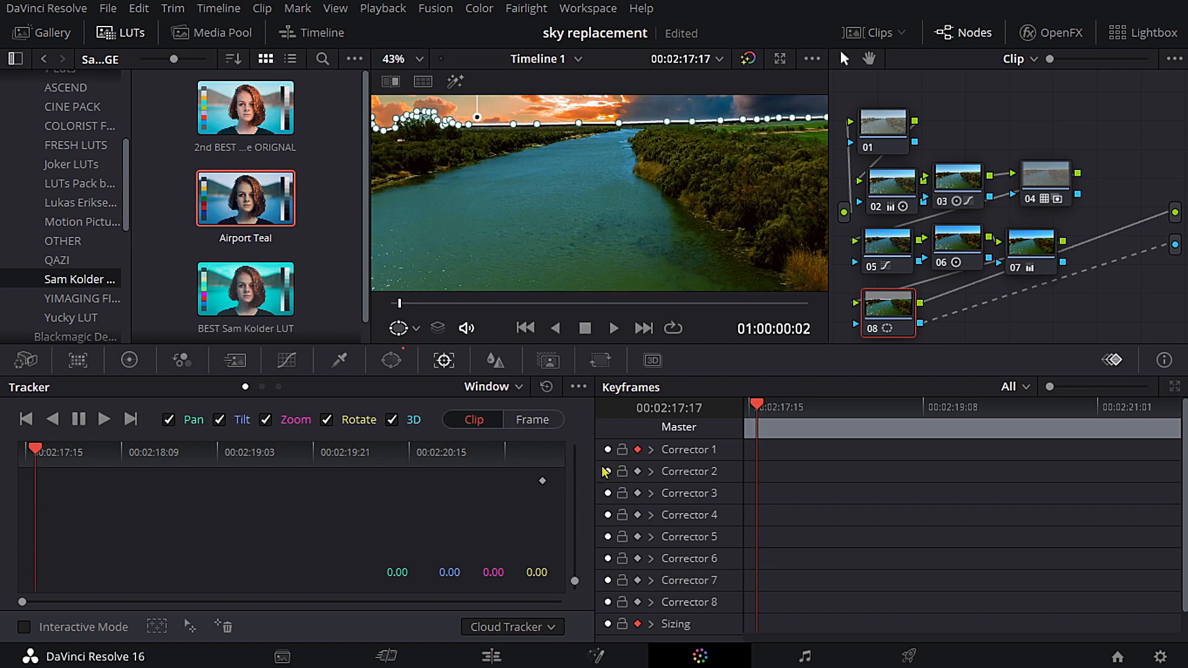
left_click(637, 471)
left_click(637, 493)
left_click(637, 515)
left_click(637, 558)
left_click(637, 582)
left_click_drag(756, 404, 665, 412)
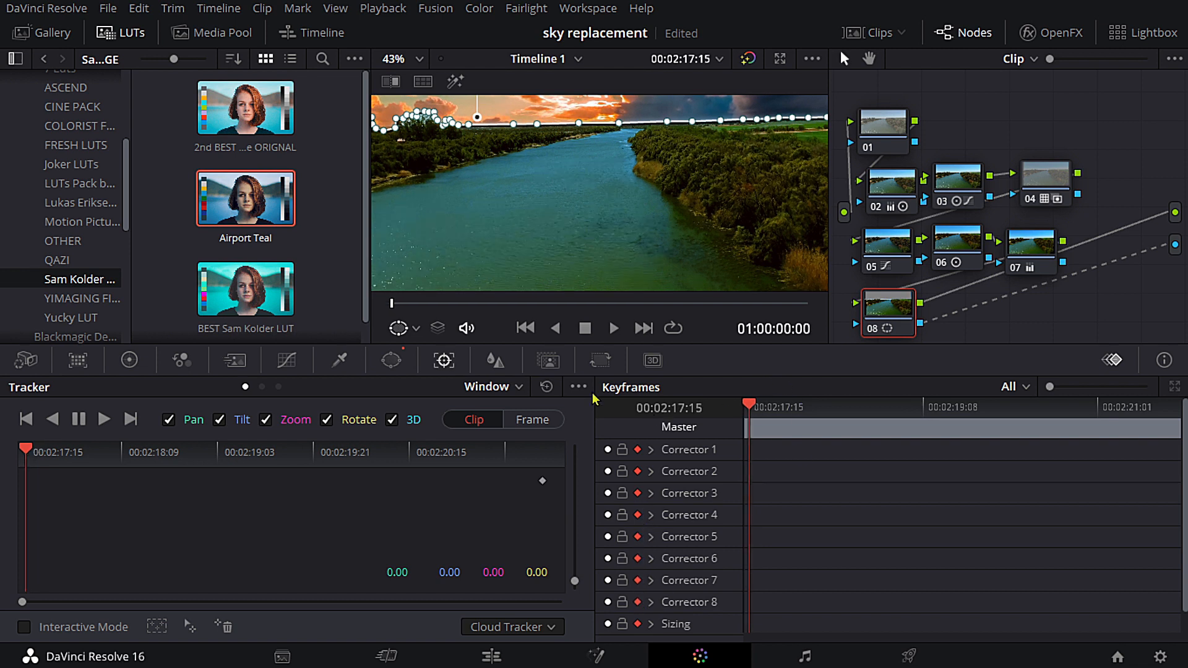
- Set the window tracker to Frame mode, track the mask forward through the clip, and check its fit on the last frame enlarged
key("Right")
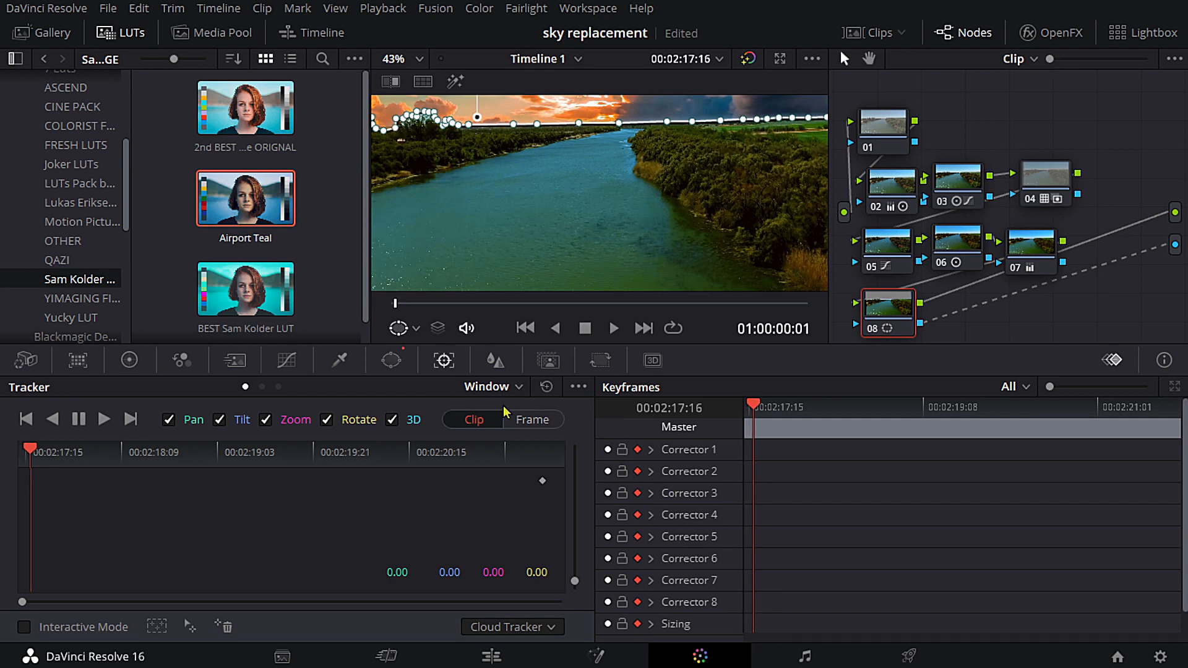
key("Left")
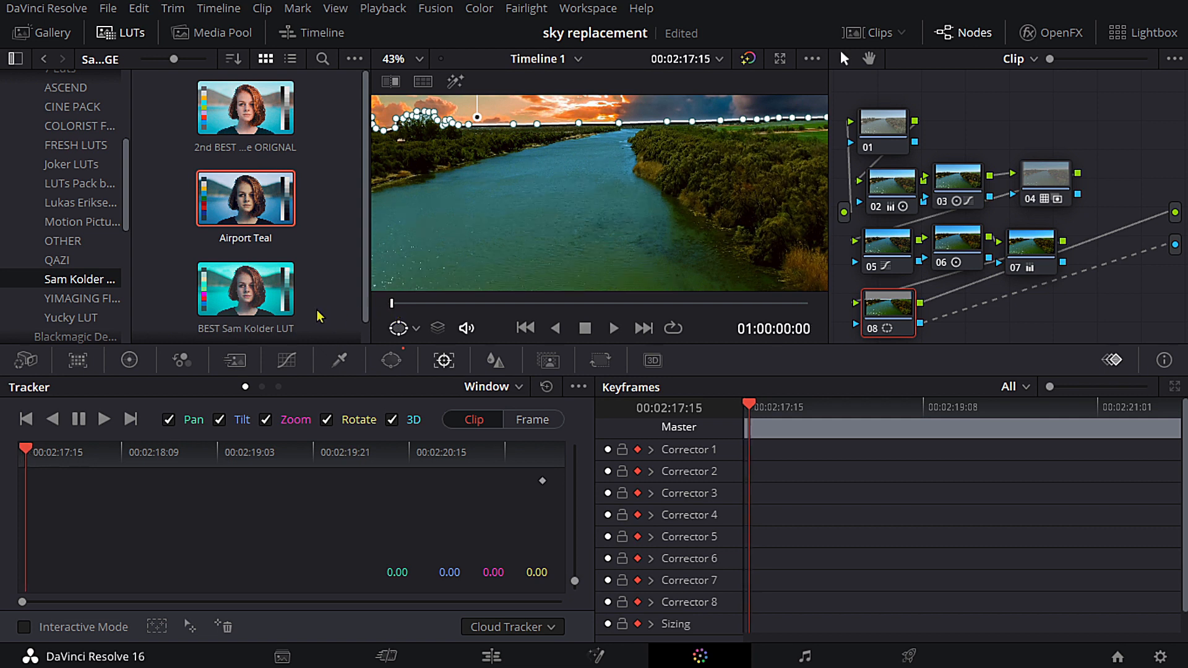
left_click(543, 421)
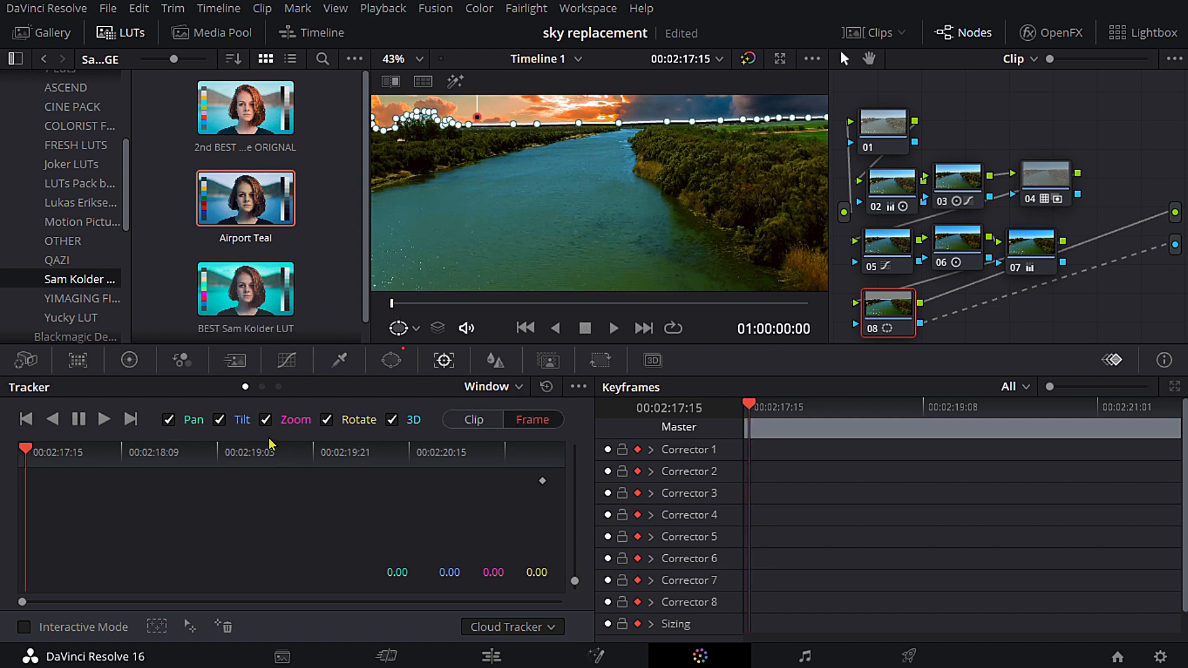
left_click(104, 421)
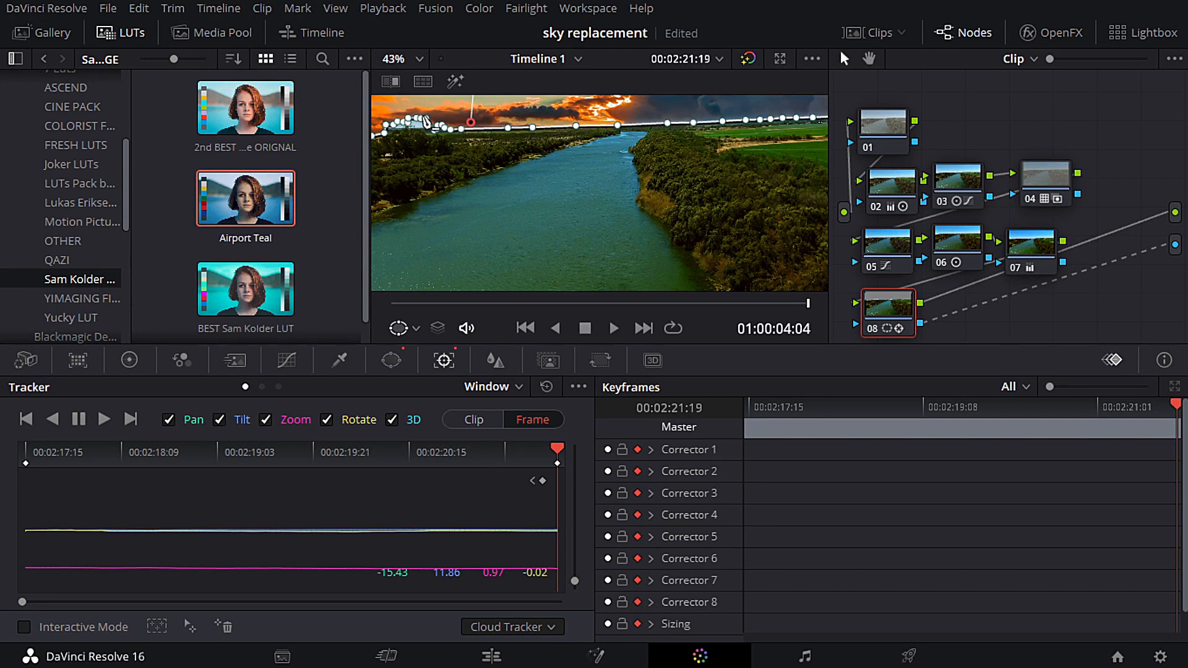
key("alt+f")
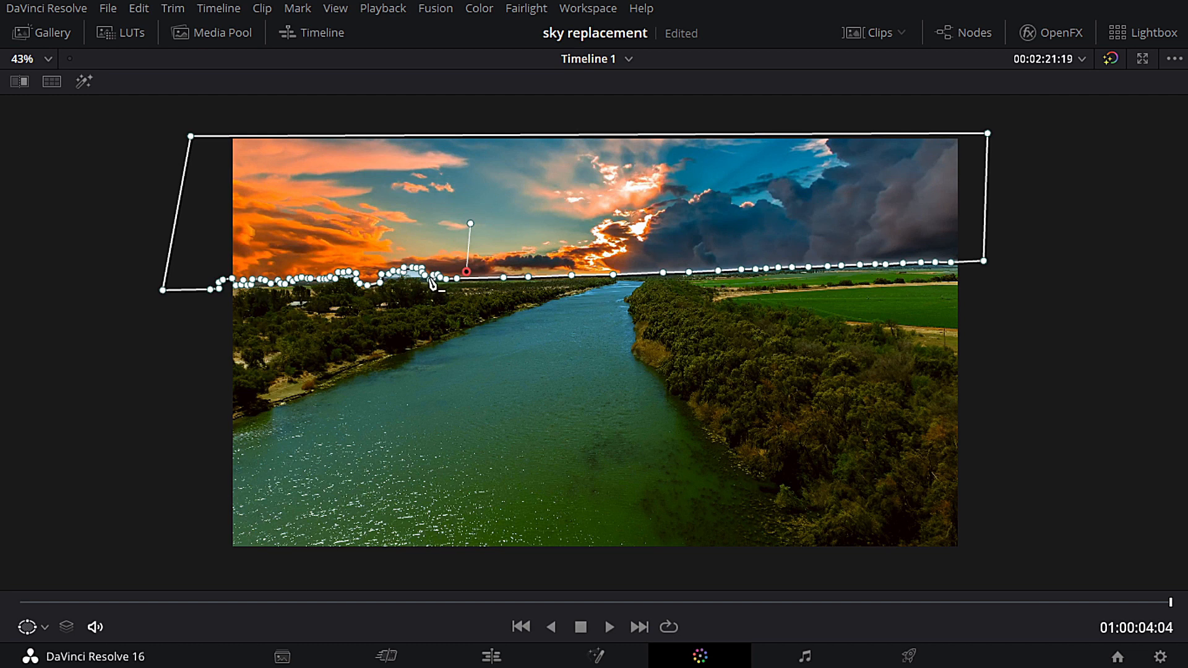
key("alt+f")
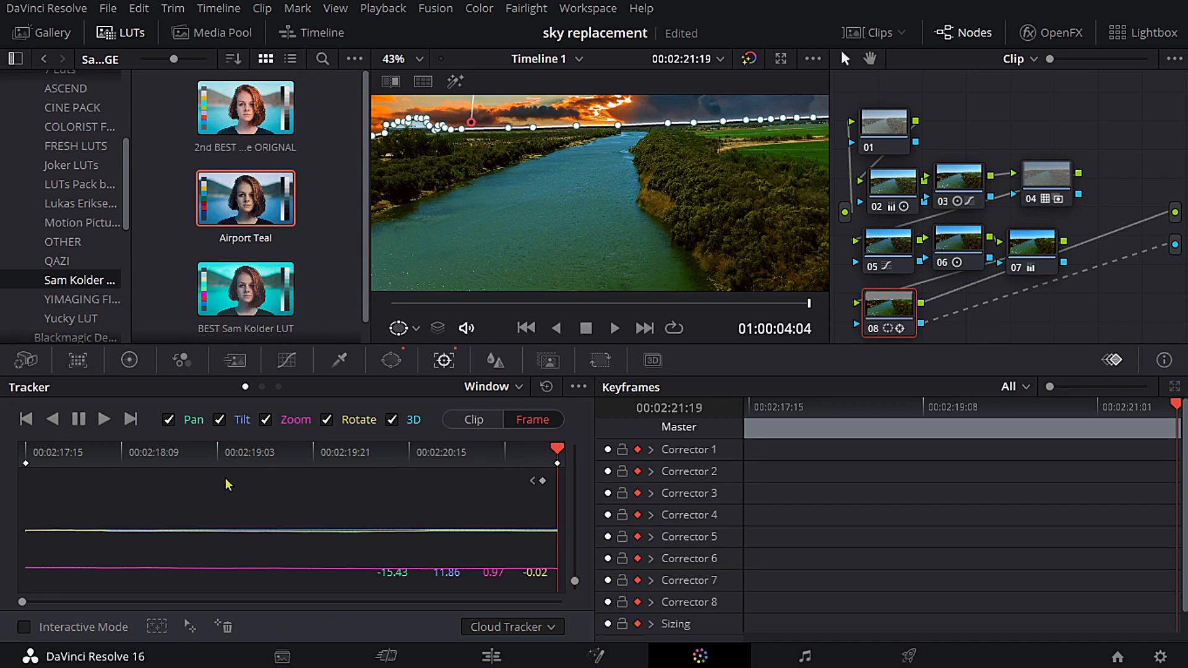
- Return to the clip's first frame and adjust mask points along the left tree line to keyframe the mask on the first two frames
left_click_drag(559, 449, 358, 472)
left_click_drag(439, 304, 267, 317)
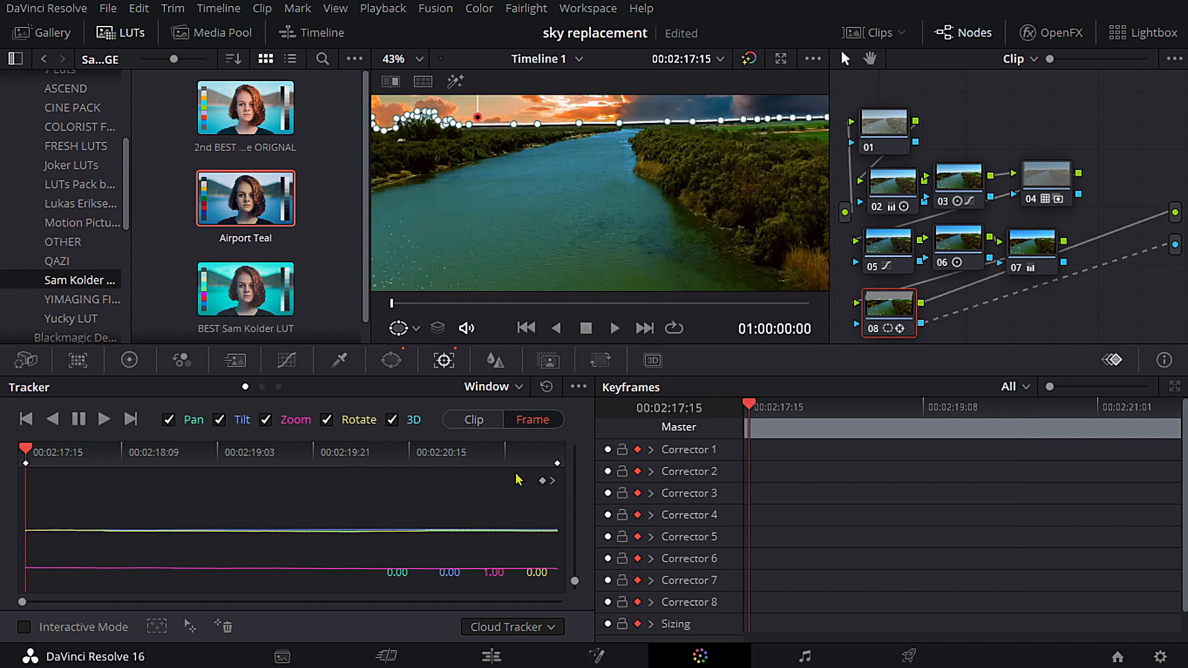
left_click_drag(396, 126, 397, 127)
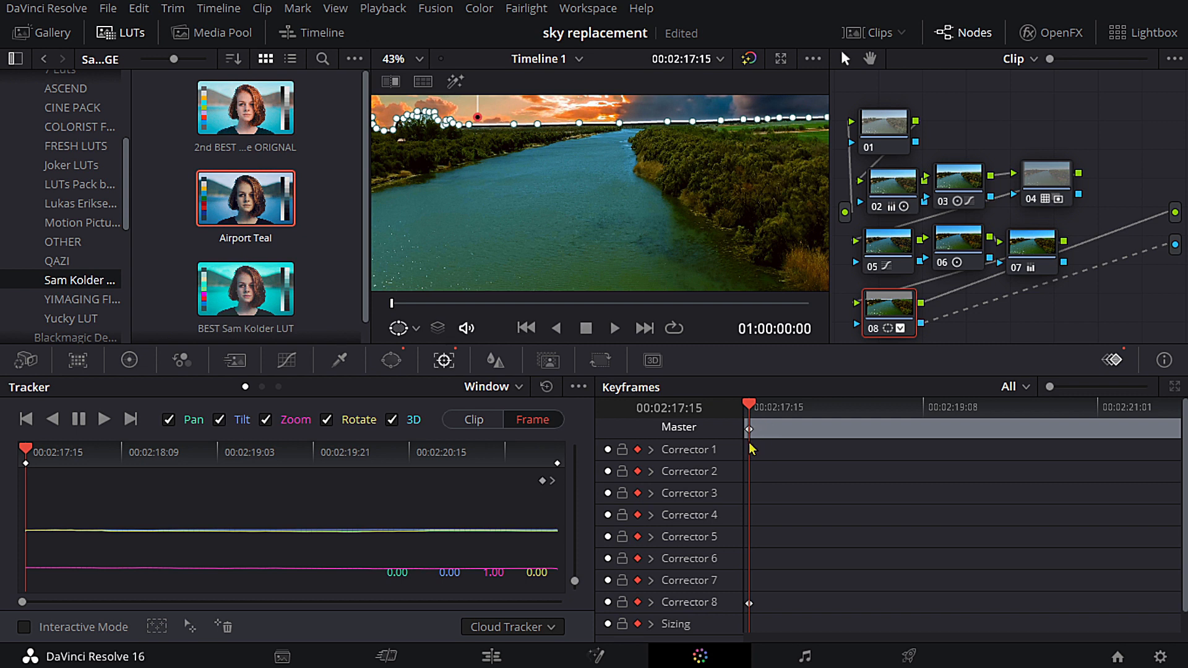
key("Right")
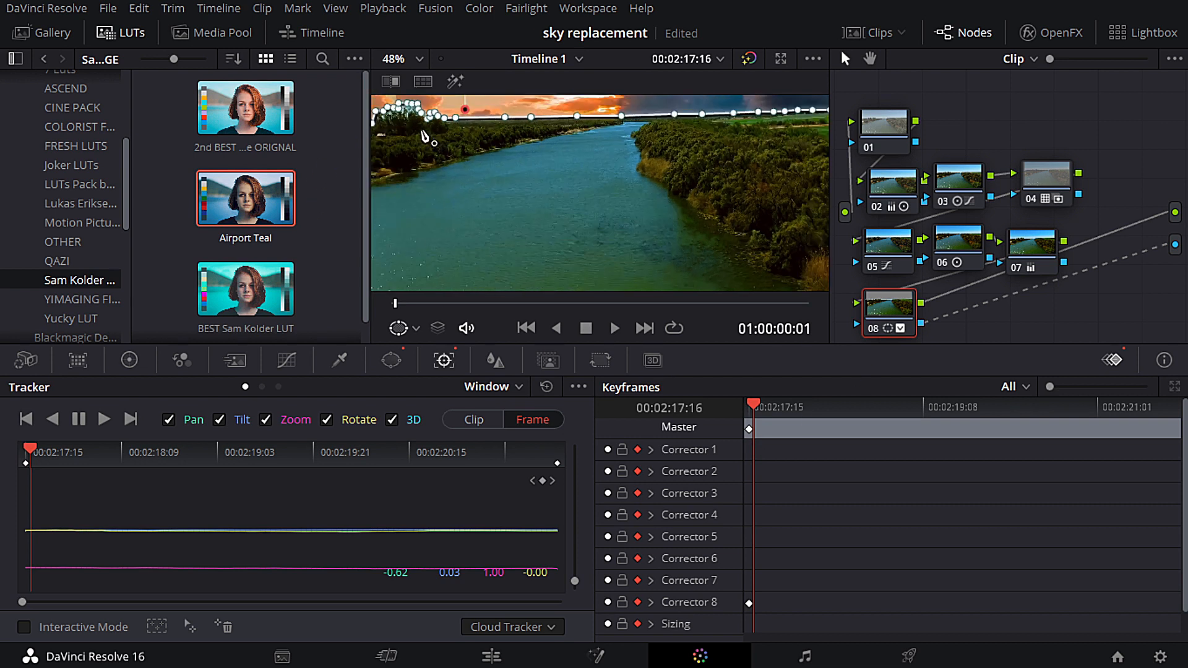
left_click(459, 130)
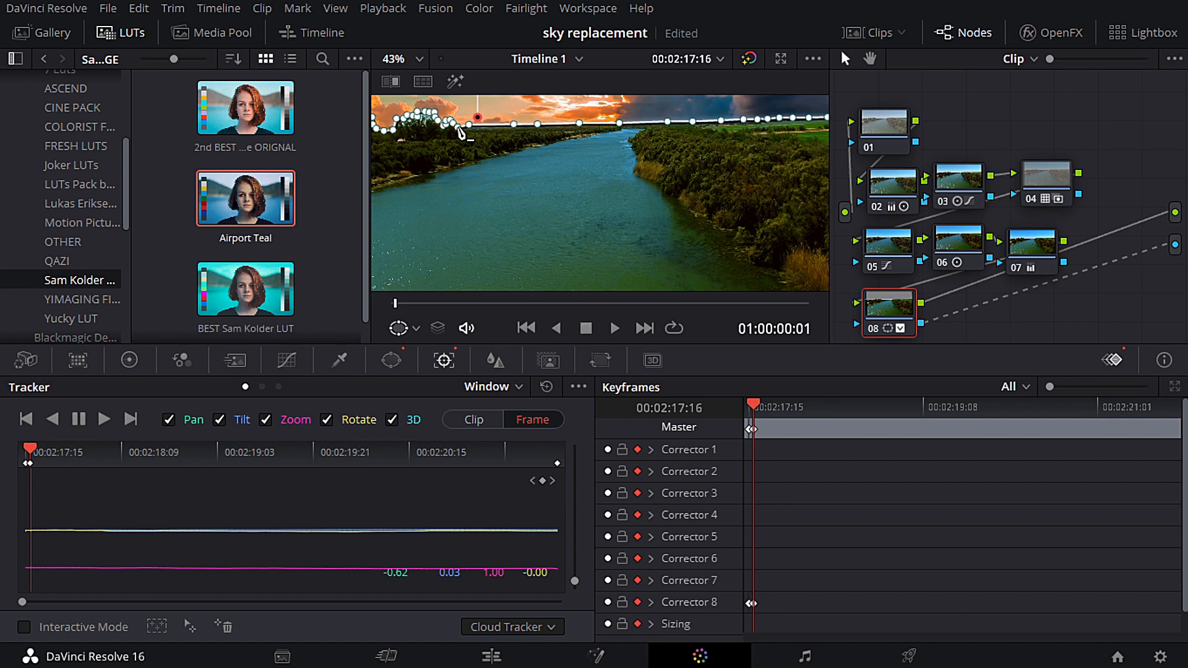